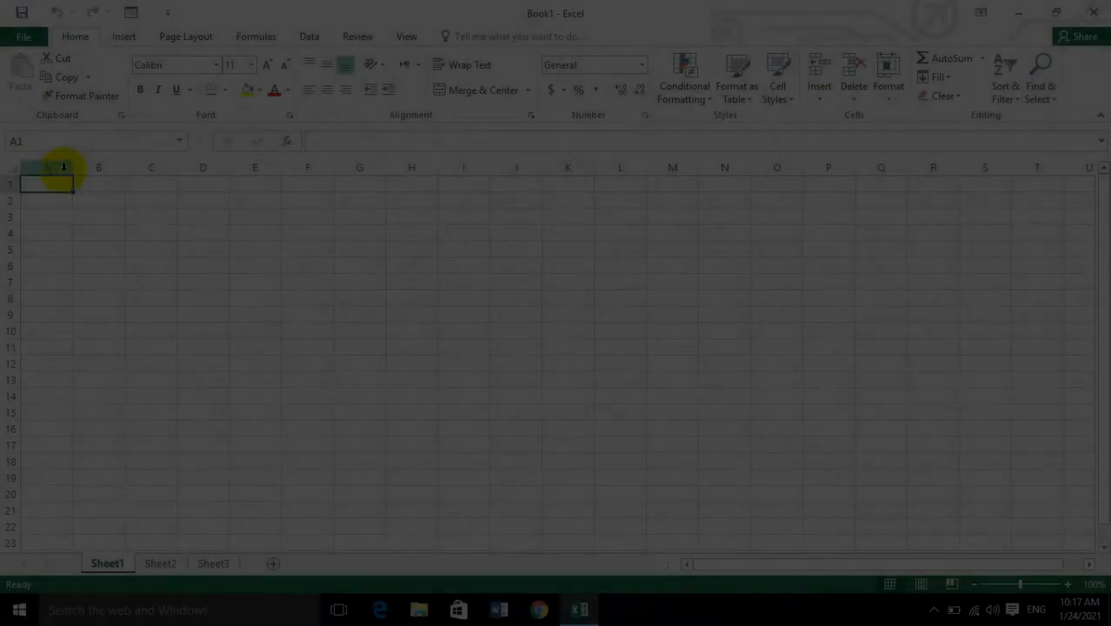
Enter the column headers name, post and location in cells A1 through C1.
{"action": "type", "text": "naem"}
{"action": "key", "text": "BackSpace"}
{"action": "key", "text": "BackSpace"}
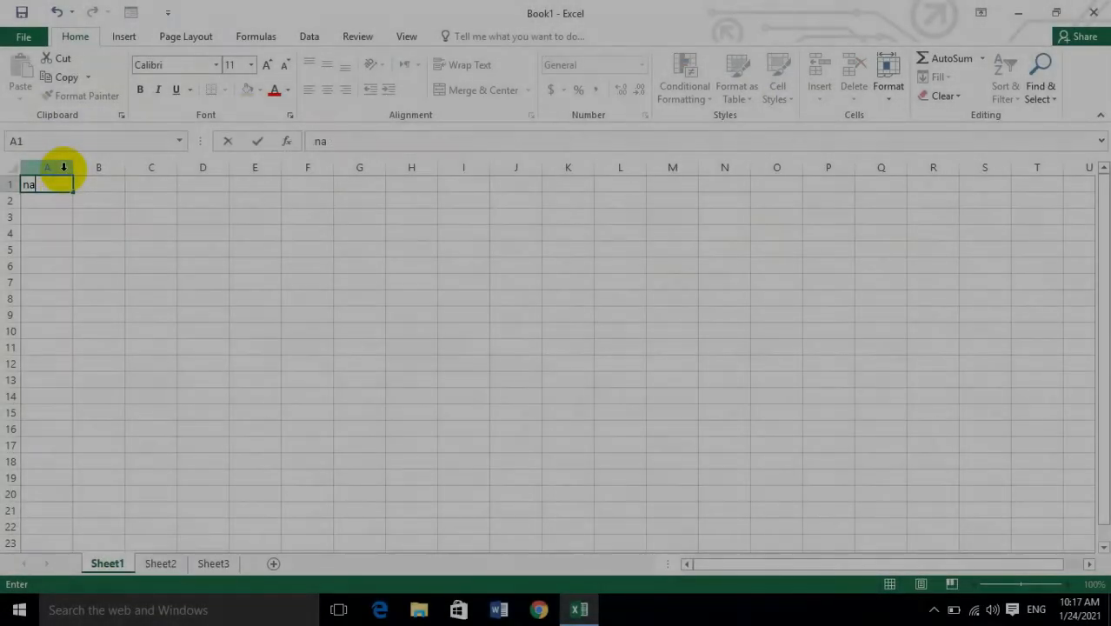
{"action": "type", "text": "me"}
{"action": "key", "text": "ctrl+Return"}
{"action": "key", "text": "Tab"}
{"action": "type", "text": "p"}
{"action": "key", "text": "Tab"}
{"action": "type", "text": "l"}
{"action": "key", "text": "Tab"}
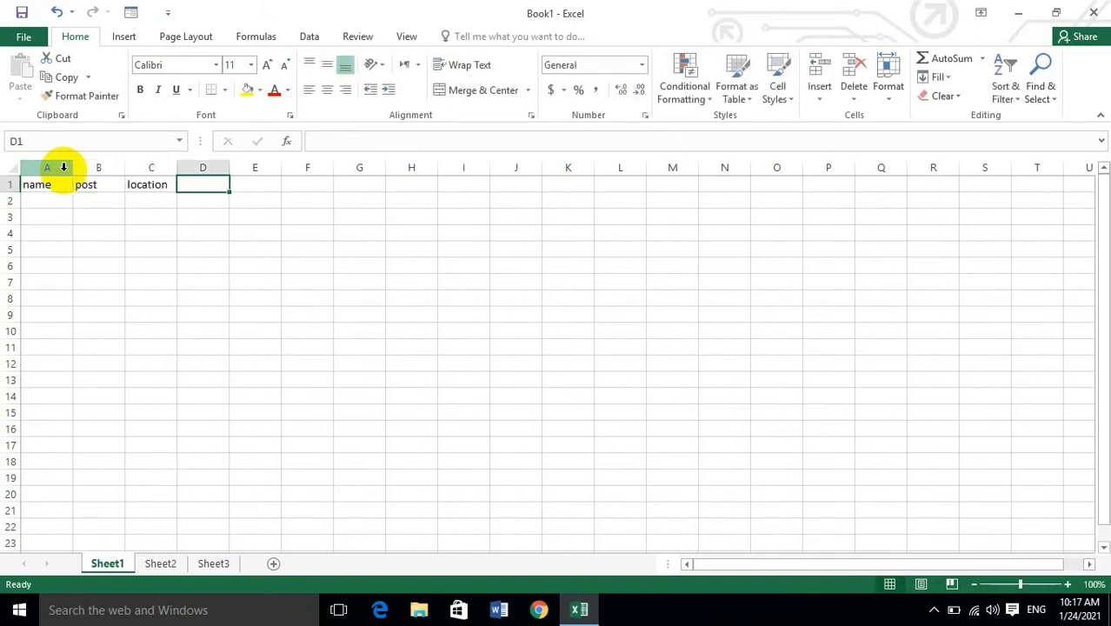
Add the header salary in cell D1, correcting its spelling.
{"action": "type", "text": "salar"}
{"action": "key", "text": "Return"}
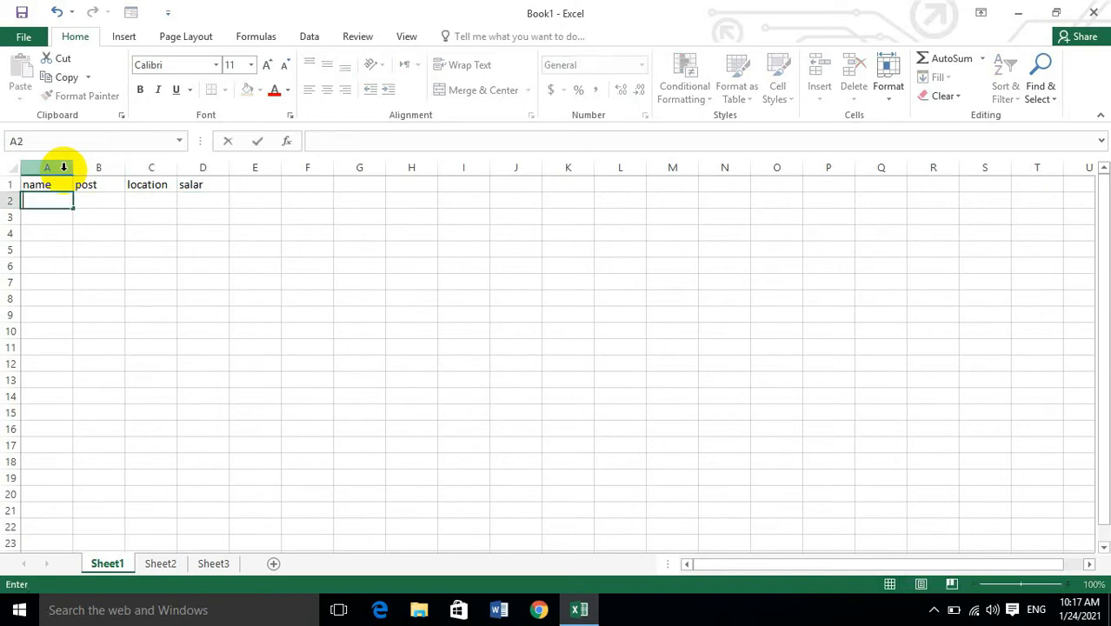
{"action": "left_click", "coordinate": [223, 191]}
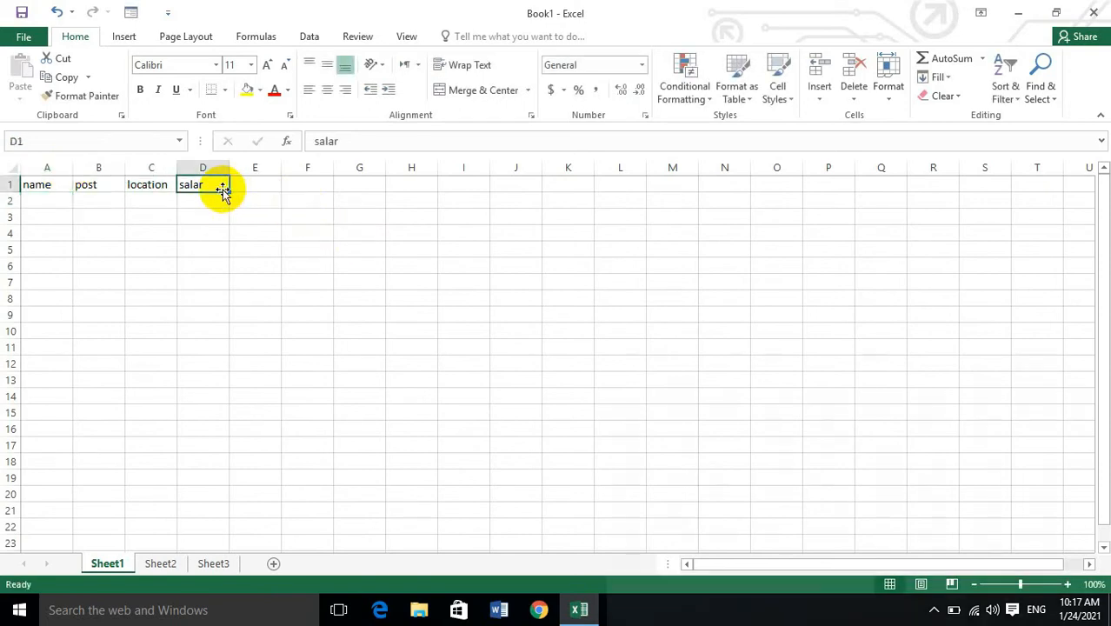
{"action": "type", "text": "y"}
{"action": "key", "text": "BackSpace"}
{"action": "type", "text": "salary"}
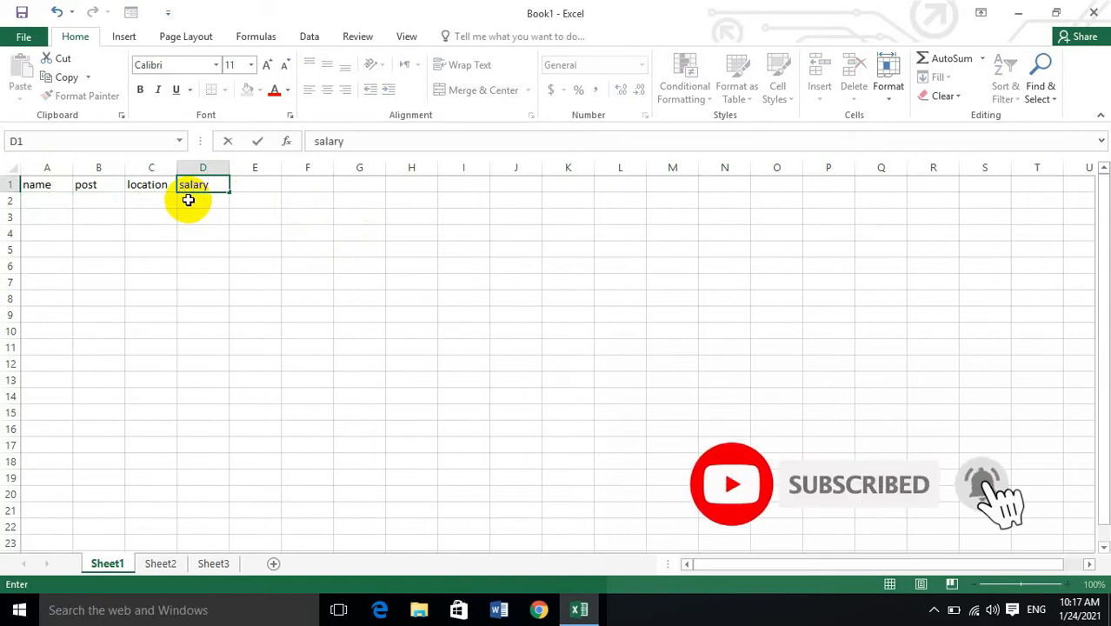
{"action": "key", "text": "Return"}
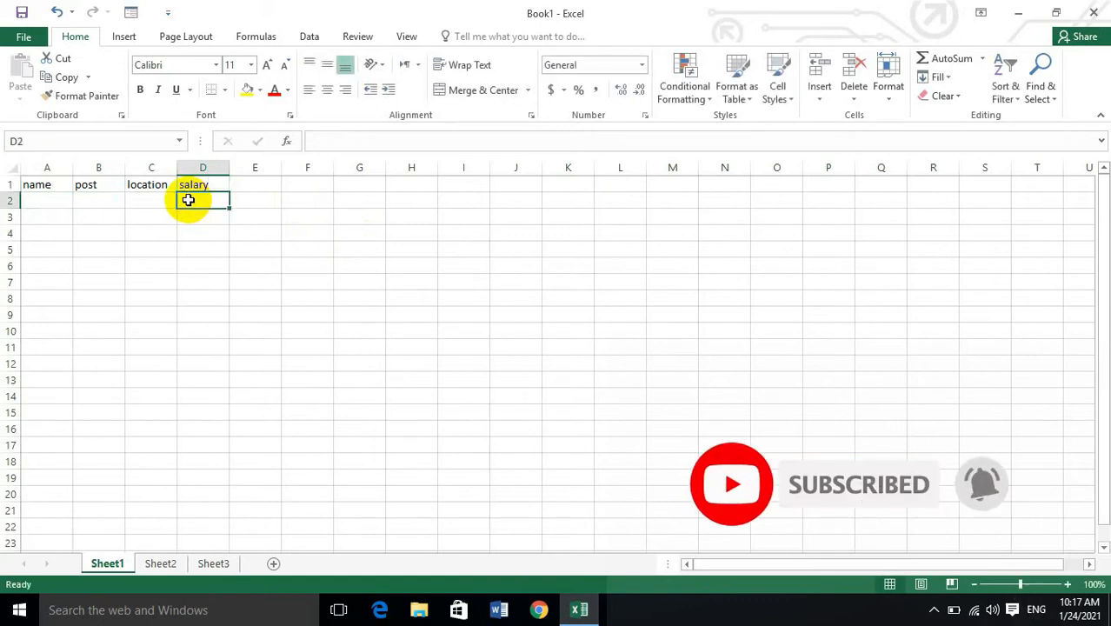
{"action": "type", "text": "asif"}
{"action": "key", "text": "Tab"}
{"action": "key", "text": "BackSpace"}
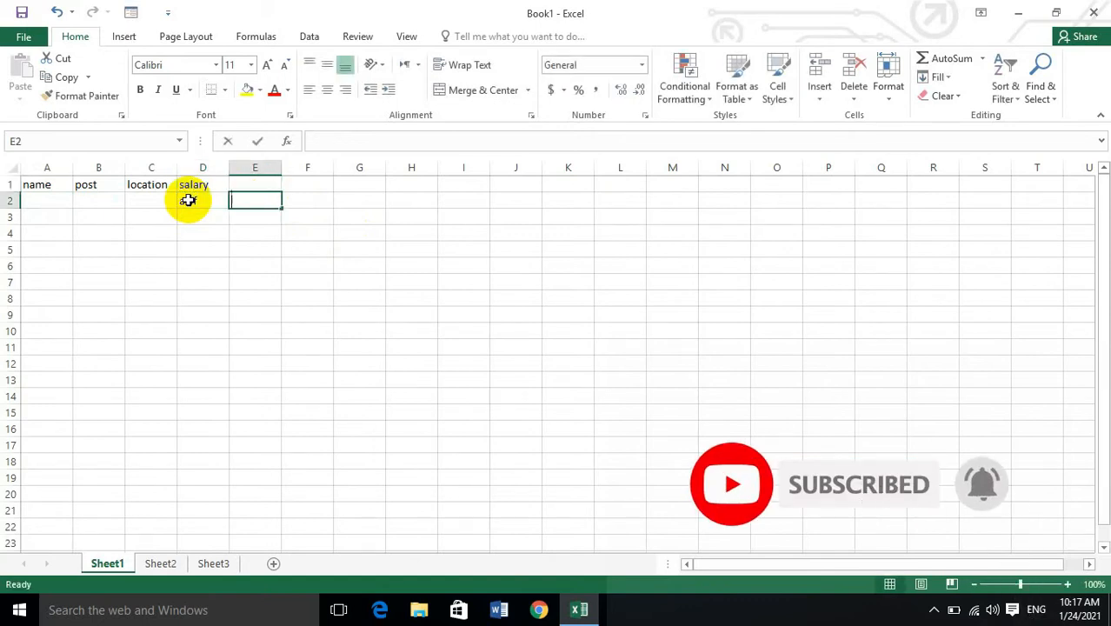
{"action": "left_click", "coordinate": [190, 201]}
{"action": "key", "text": "BackSpace"}
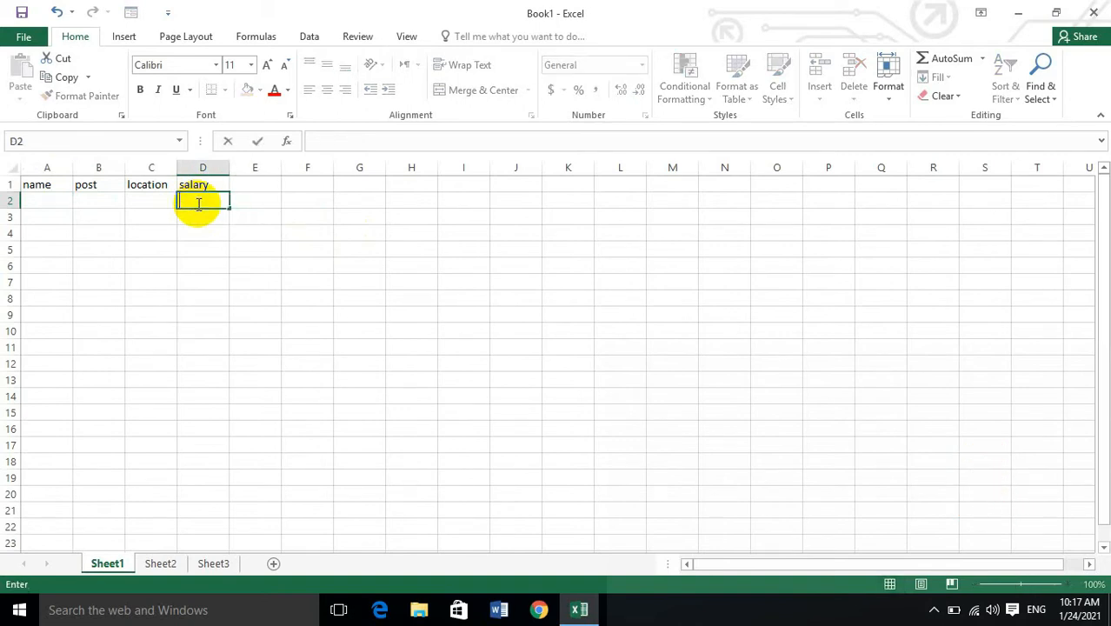
Fill row 2 with the first employee's name, the post teacher, the location peshawar and the salary 10000.
{"action": "left_click", "coordinate": [45, 205]}
{"action": "type", "text": "as"}
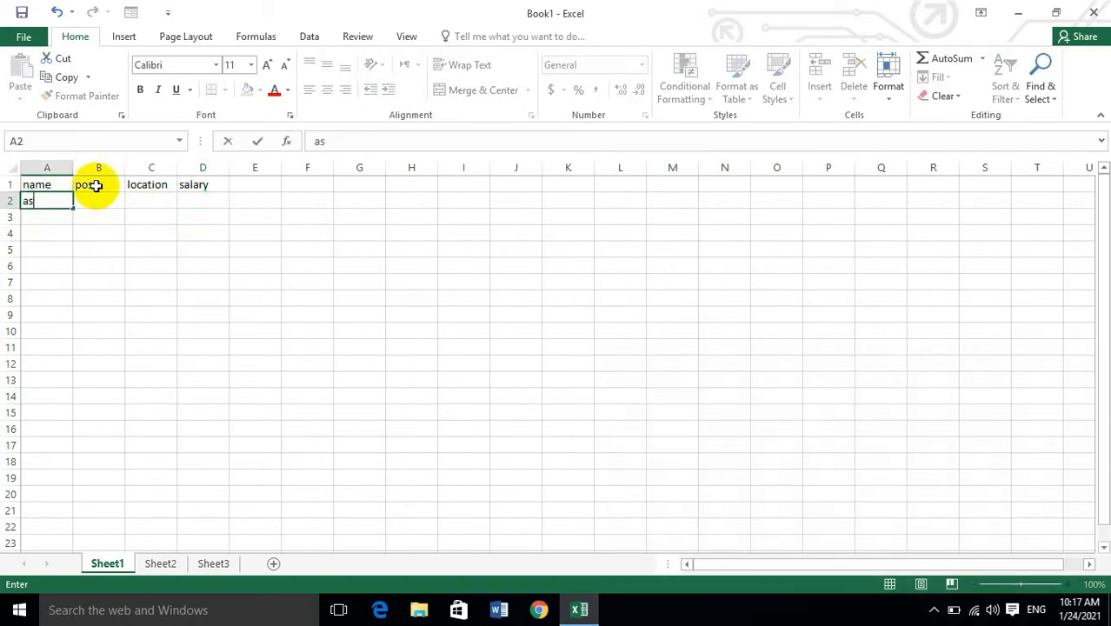
{"action": "type", "text": "if"}
{"action": "key", "text": "Tab"}
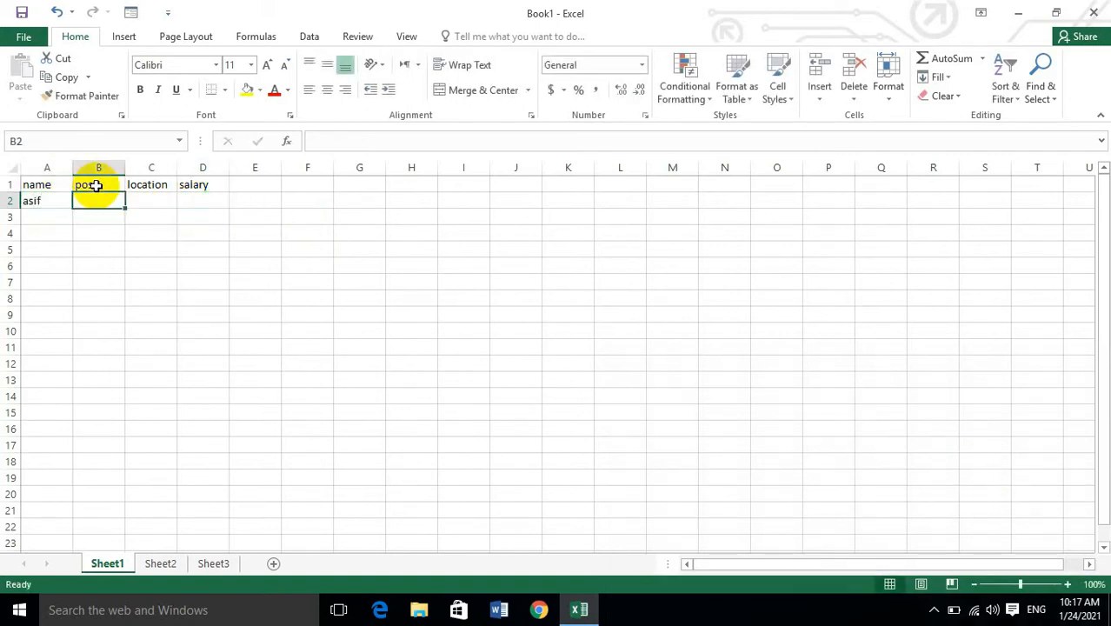
{"action": "type", "text": "teacher"}
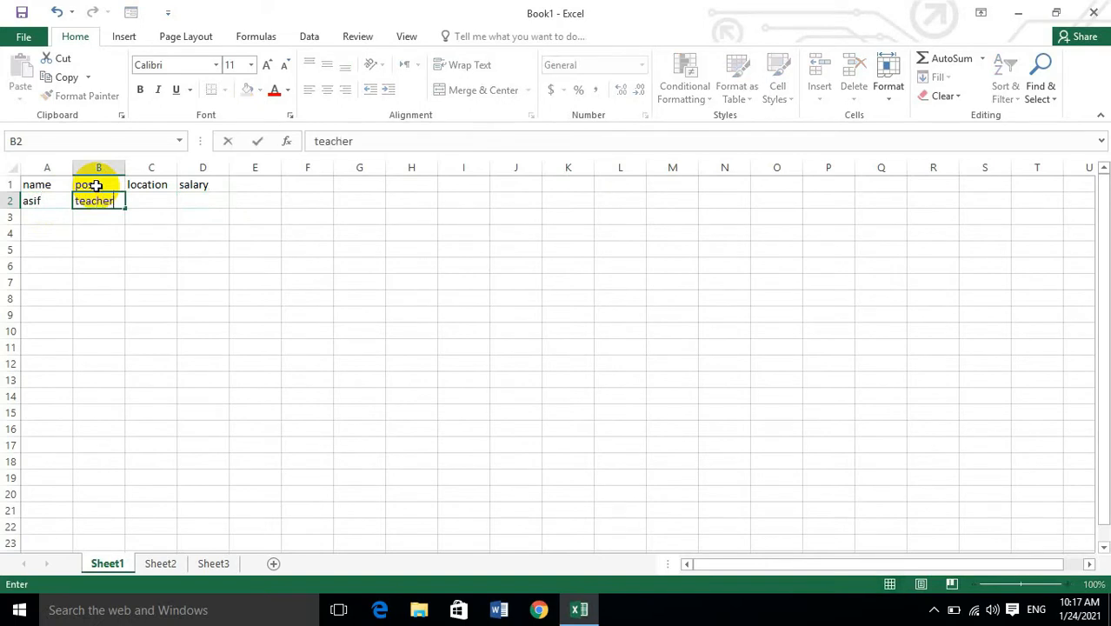
{"action": "key", "text": "Tab"}
{"action": "type", "text": "pes"}
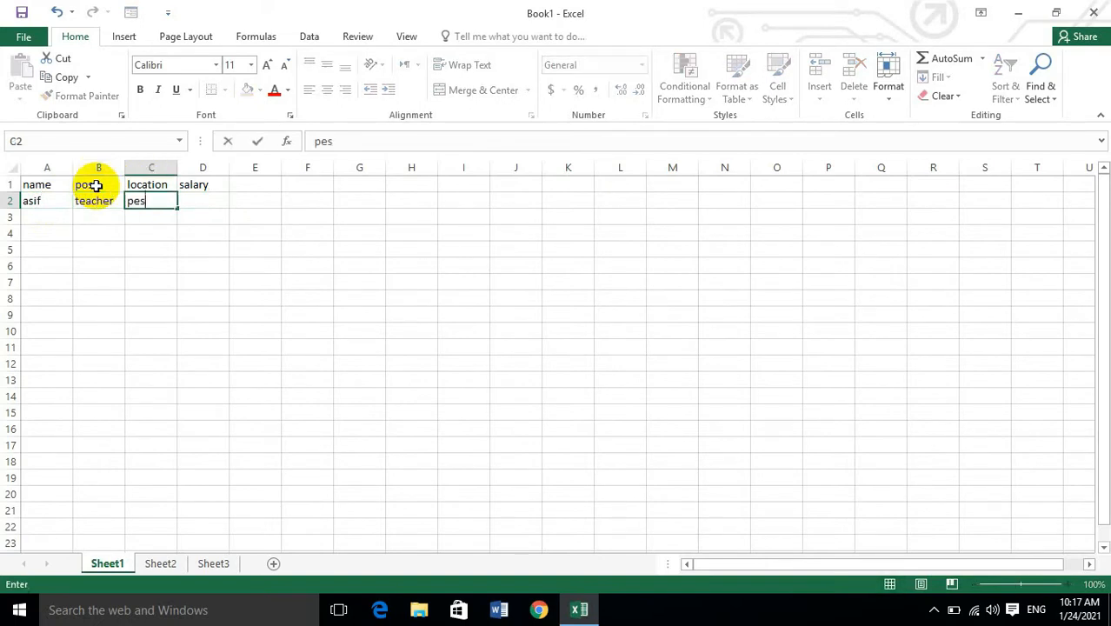
{"action": "type", "text": "hawar"}
{"action": "key", "text": "Tab"}
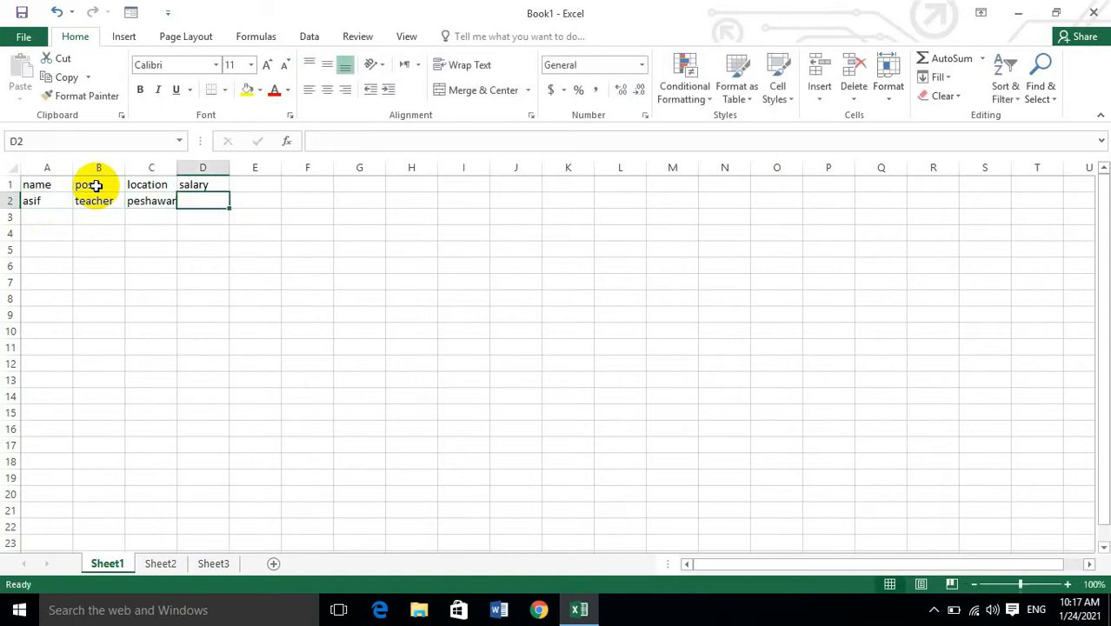
{"action": "type", "text": "10000"}
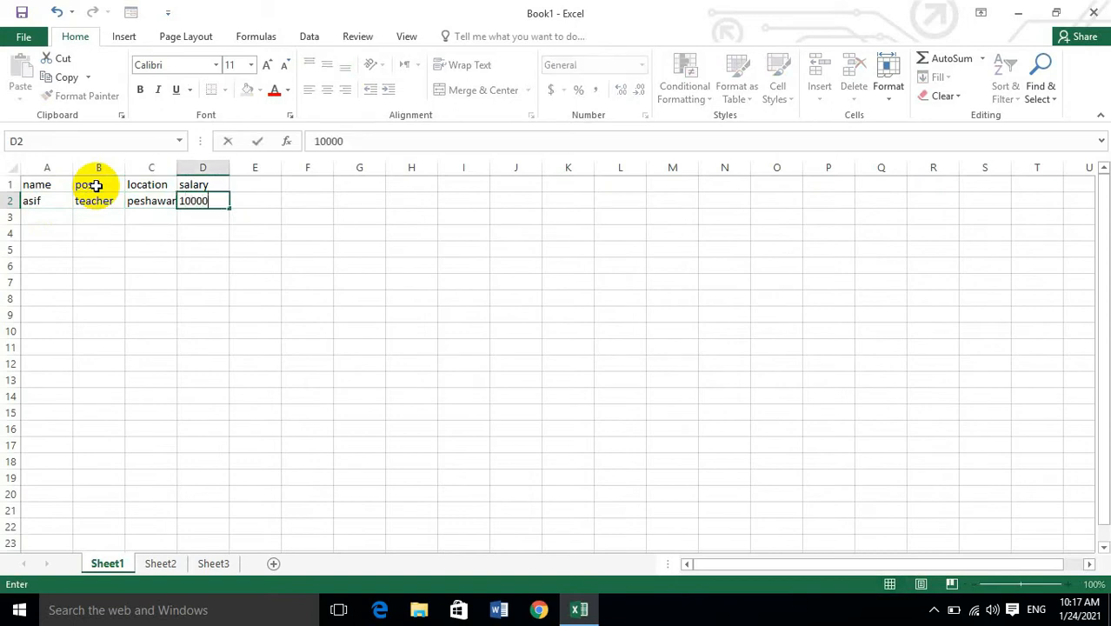
{"action": "key", "text": "Return"}
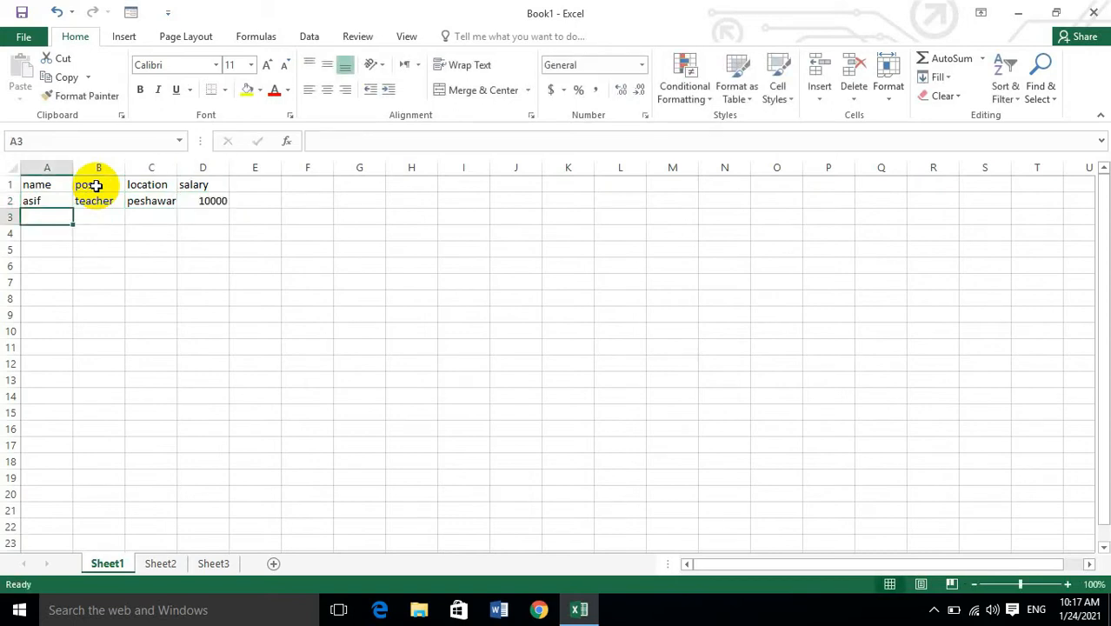
Fill row 3 with the second employee's name, the post postman, the location peshawar and the salary 15000.
{"action": "type", "text": "ali"}
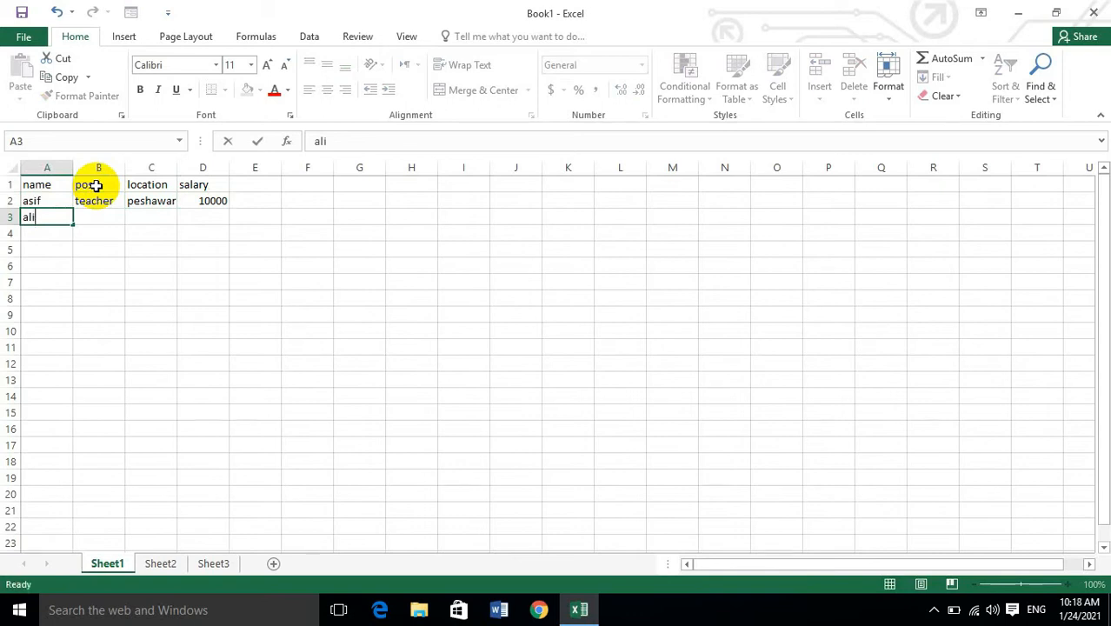
{"action": "key", "text": "Tab"}
{"action": "type", "text": "pos"}
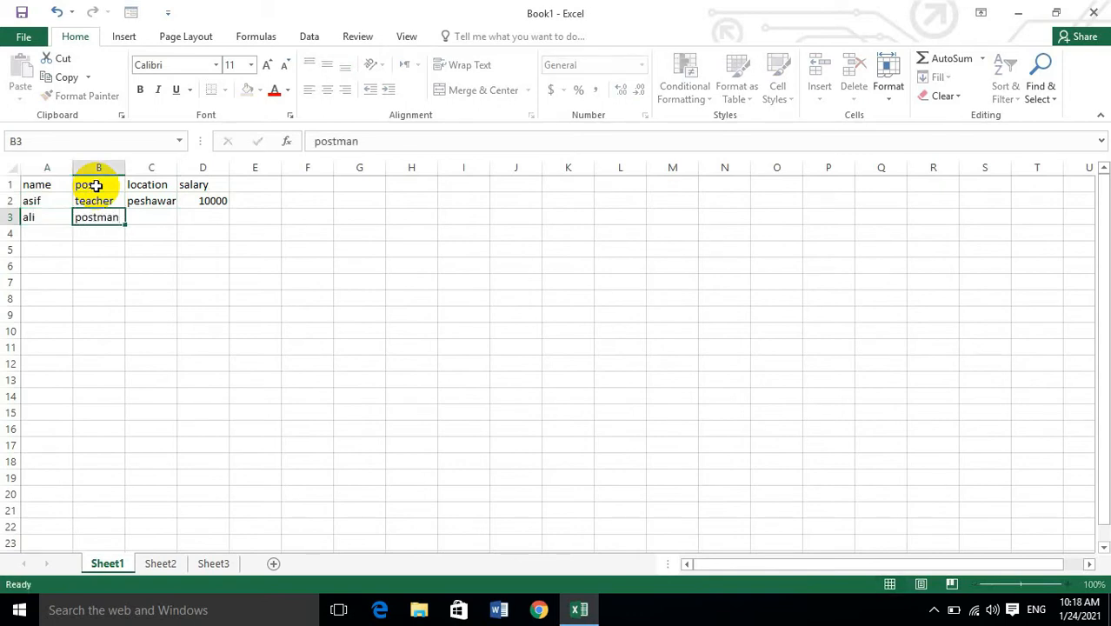
{"action": "key", "text": "Tab"}
{"action": "type", "text": "p"}
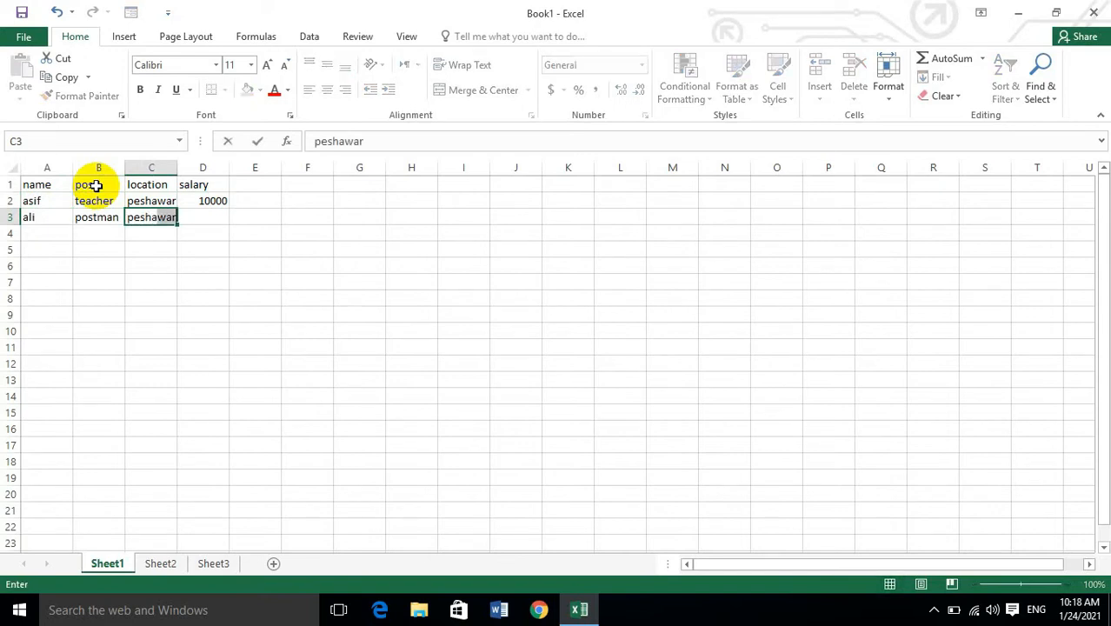
{"action": "key", "text": "Tab"}
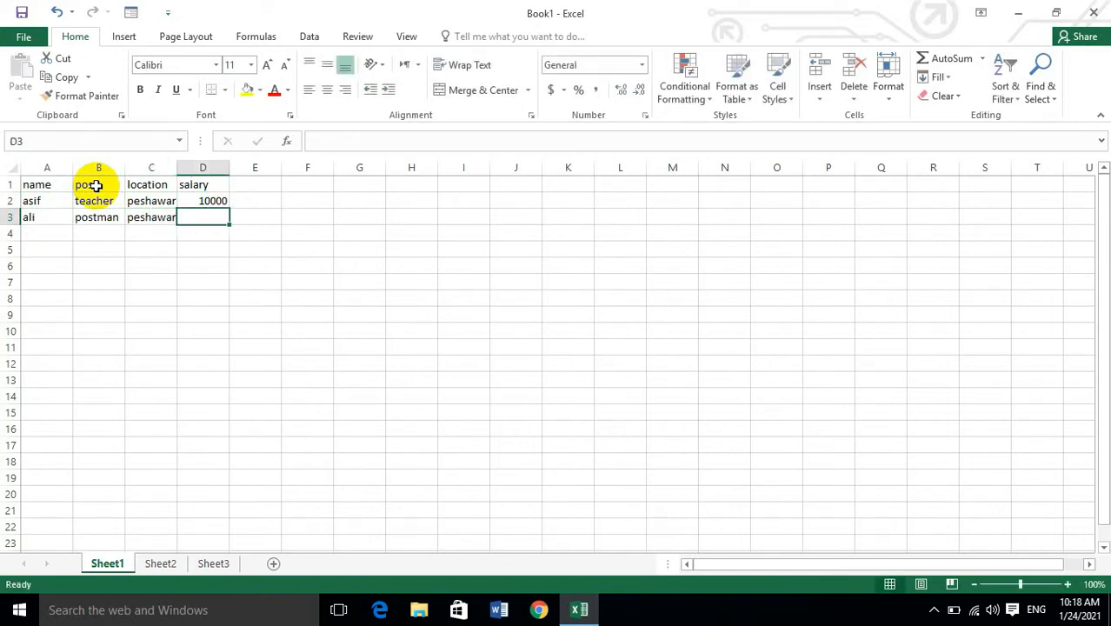
{"action": "type", "text": "15000"}
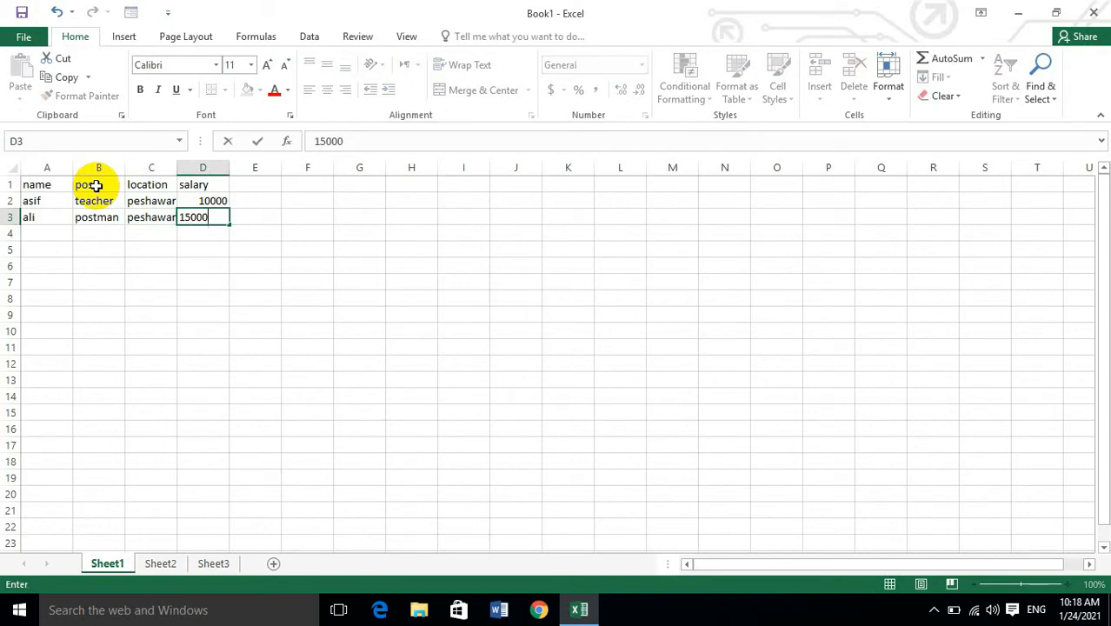
{"action": "key", "text": "Tab"}
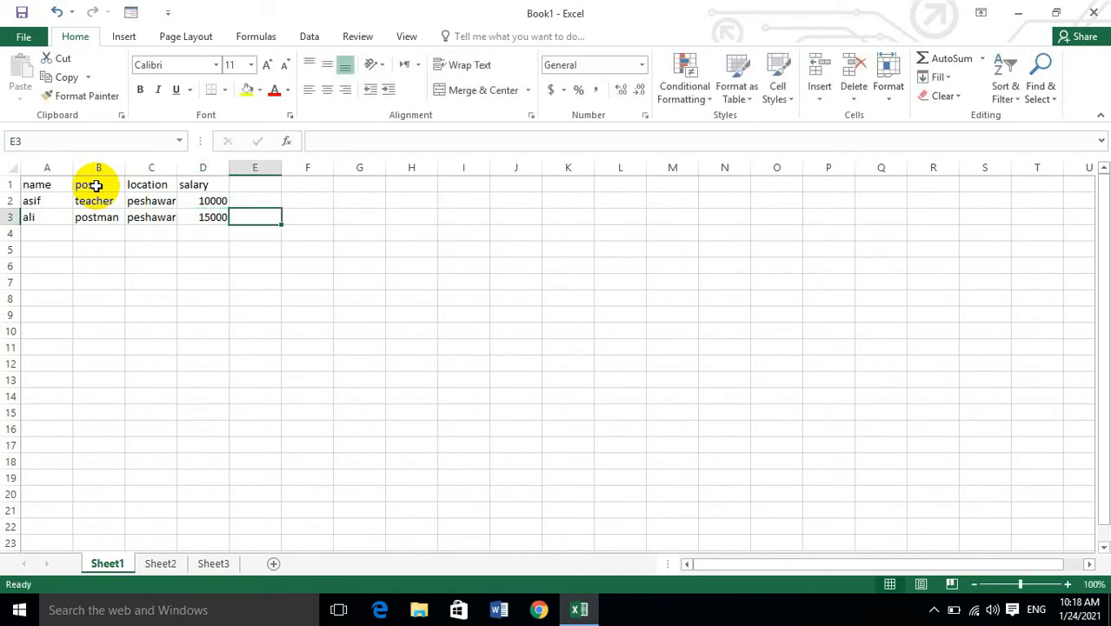
{"action": "key", "text": "Return"}
Fill row 4 with the third employee's name, the post doctor, the location badaber and the salary 30000.
{"action": "type", "text": "khalid"}
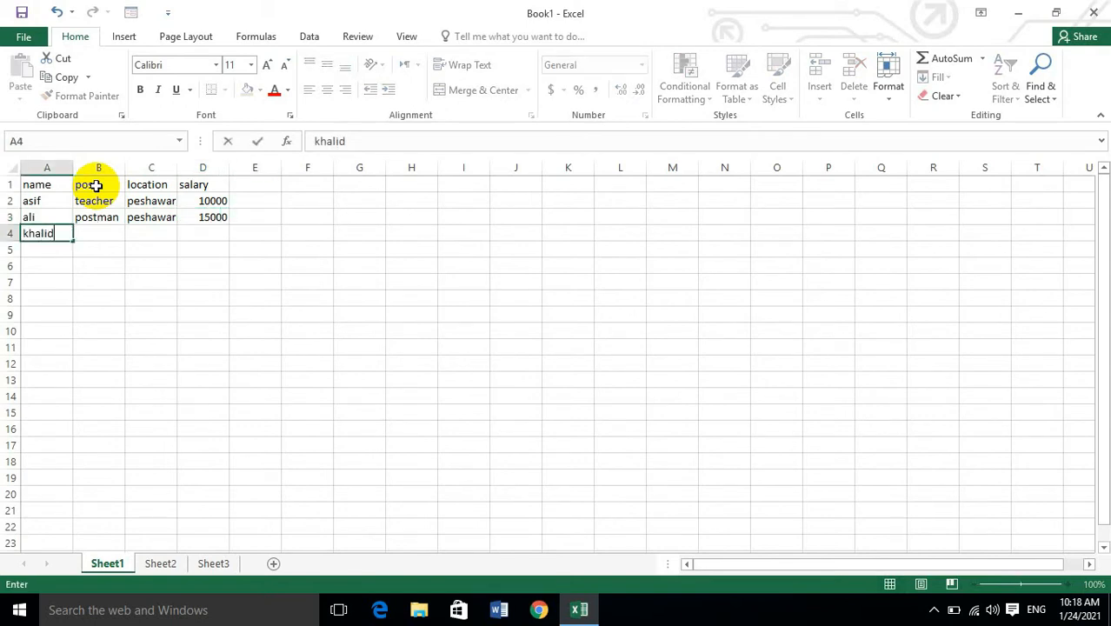
{"action": "key", "text": "Tab"}
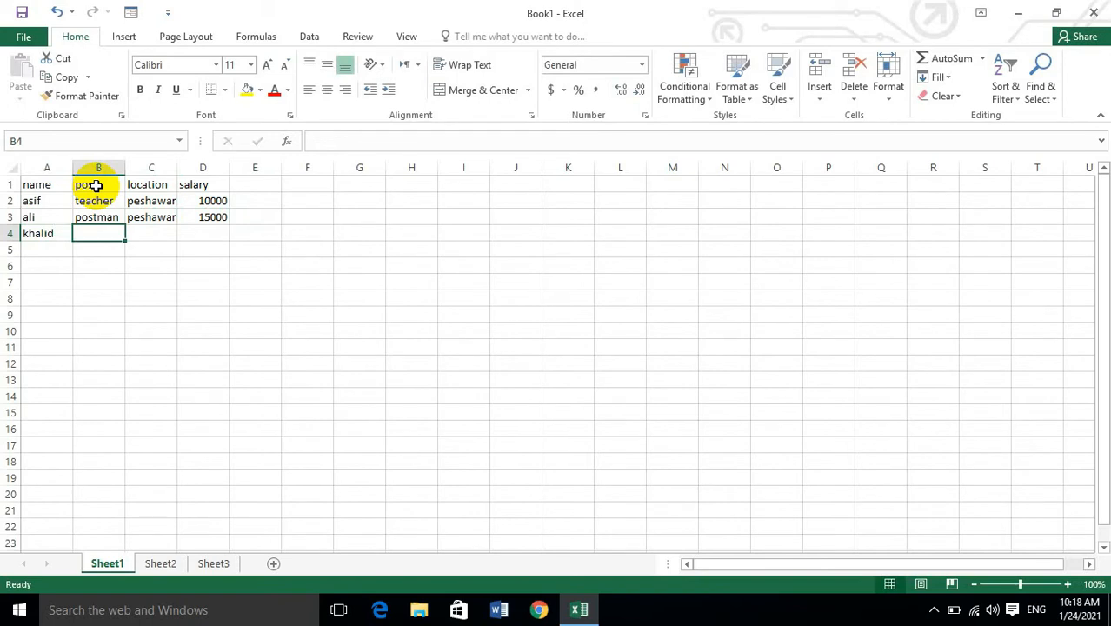
{"action": "type", "text": "co"}
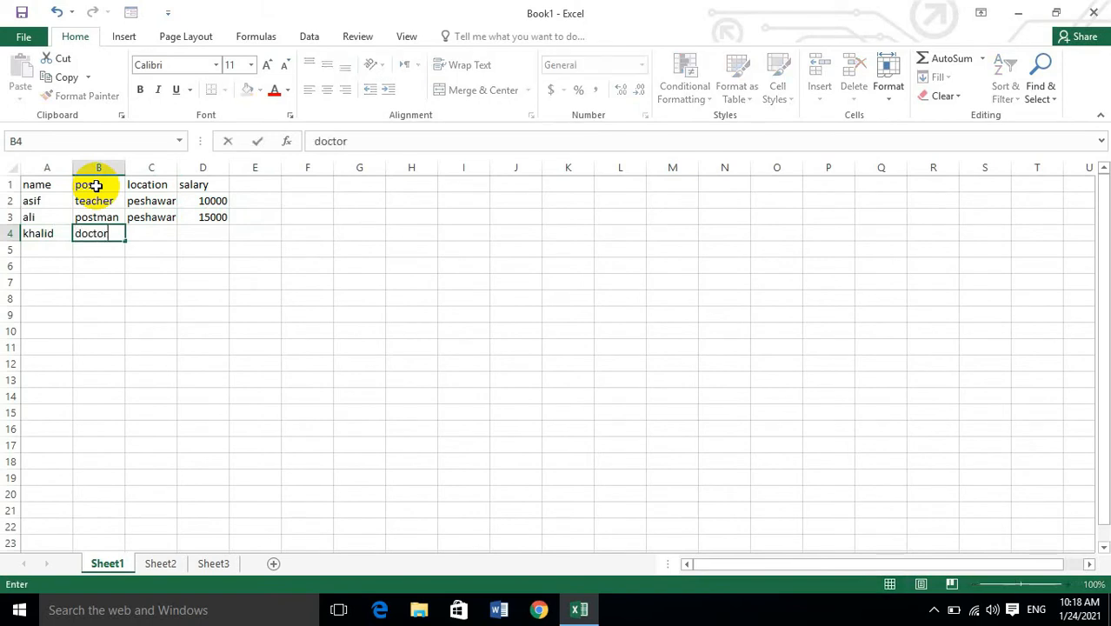
{"action": "key", "text": "Tab"}
{"action": "type", "text": "b"}
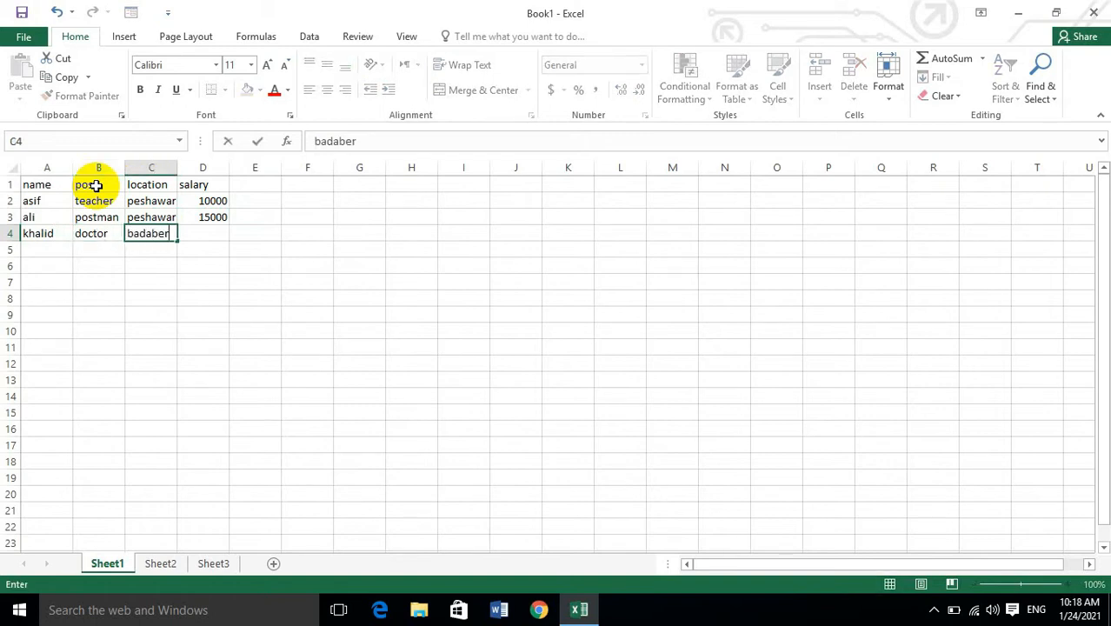
{"action": "key", "text": "Tab"}
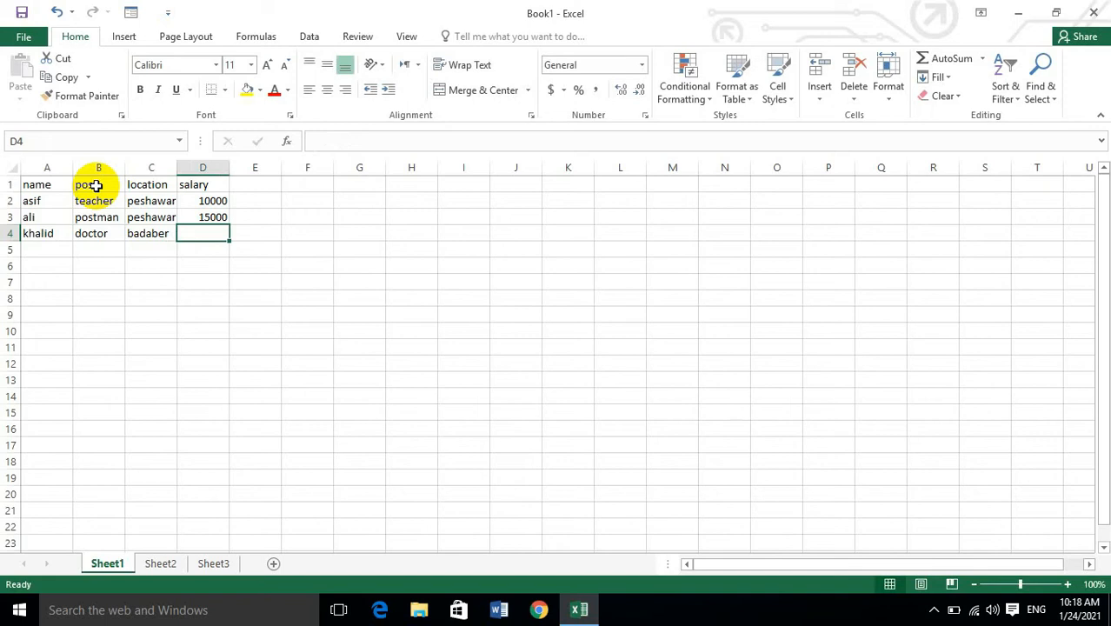
{"action": "type", "text": "3"}
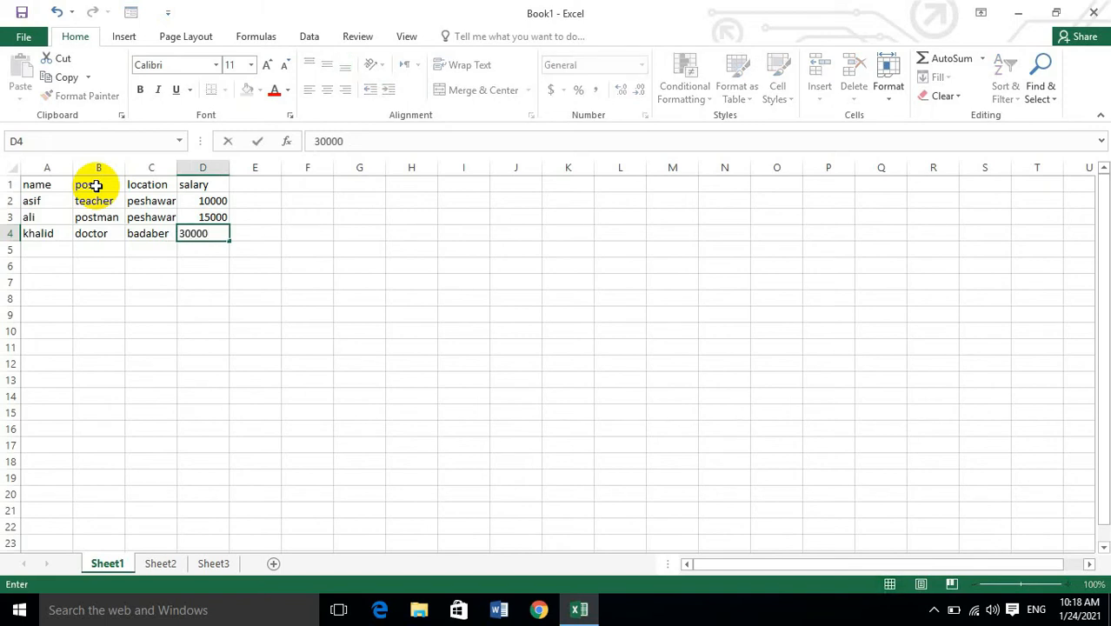
{"action": "type", "text": "0000"}
{"action": "left_click", "coordinate": [152, 201]}
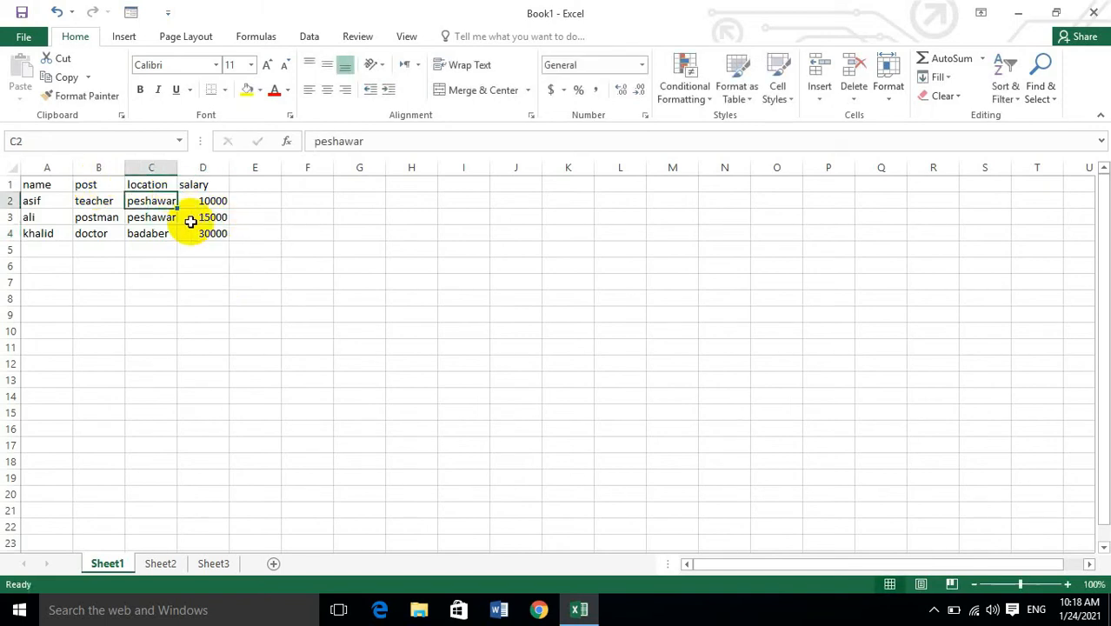
Center the contents of the whole table in A1:D4 horizontally.
{"action": "left_click_drag", "start_coordinate": [39, 185], "coordinate": [213, 235]}
{"action": "left_click", "coordinate": [340, 90]}
{"action": "left_click", "coordinate": [328, 93]}
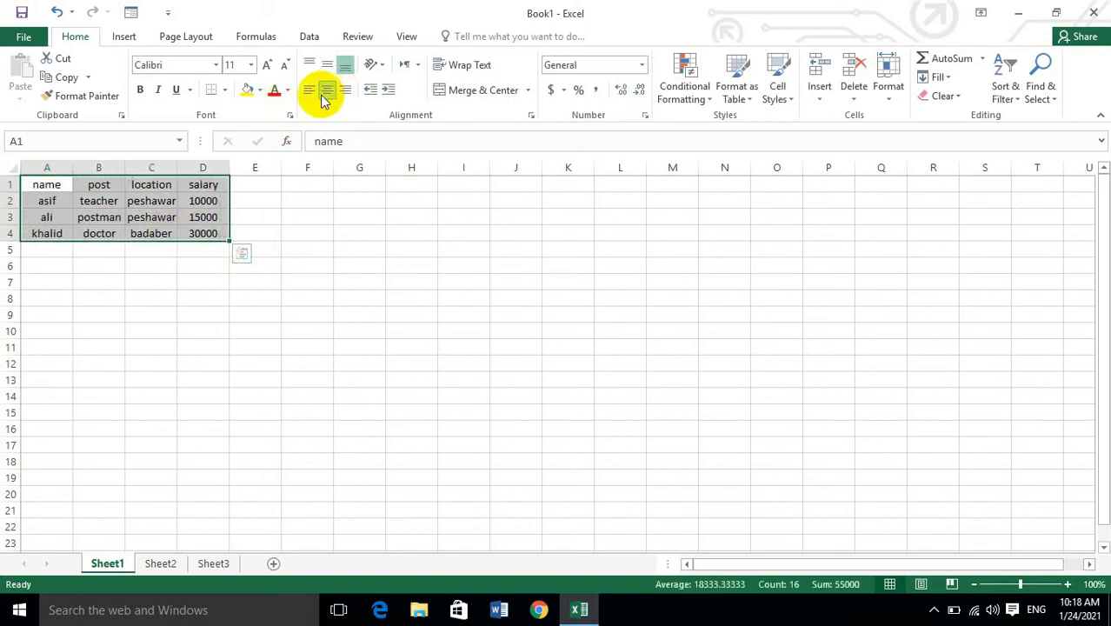
Format the header row A1:D1 with a yellow fill and bold text.
{"action": "left_click_drag", "start_coordinate": [214, 182], "coordinate": [24, 181]}
{"action": "left_click", "coordinate": [248, 90]}
{"action": "left_click", "coordinate": [140, 91]}
{"action": "left_click", "coordinate": [291, 202]}
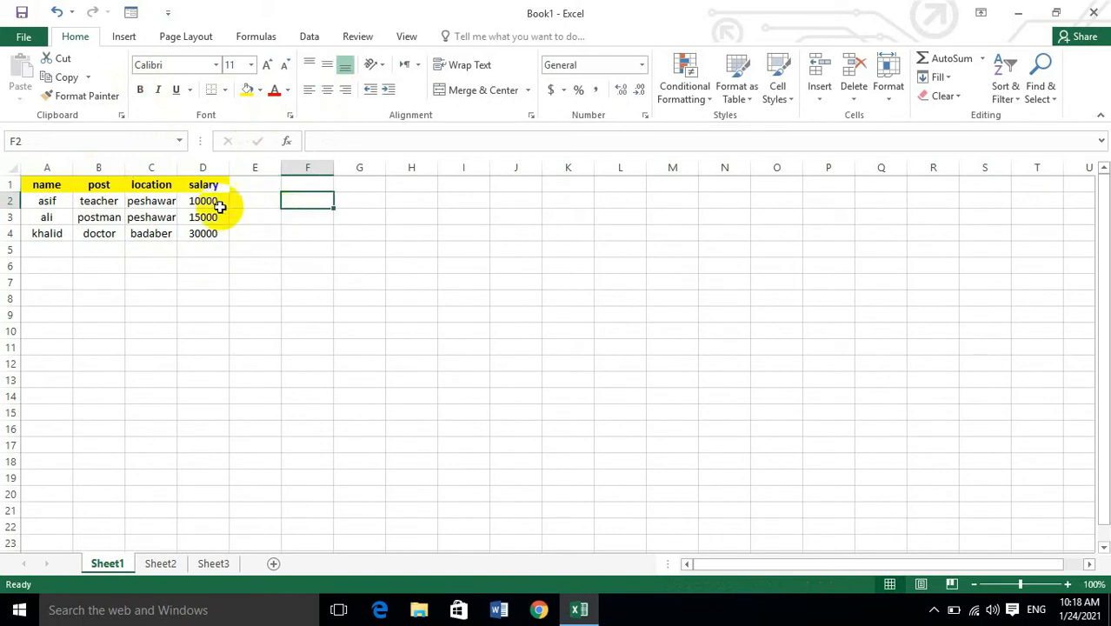
Apply purple gradient-fill data bars to the salary values in D2:D4 as conditional formatting.
{"action": "left_click_drag", "start_coordinate": [205, 200], "coordinate": [207, 237]}
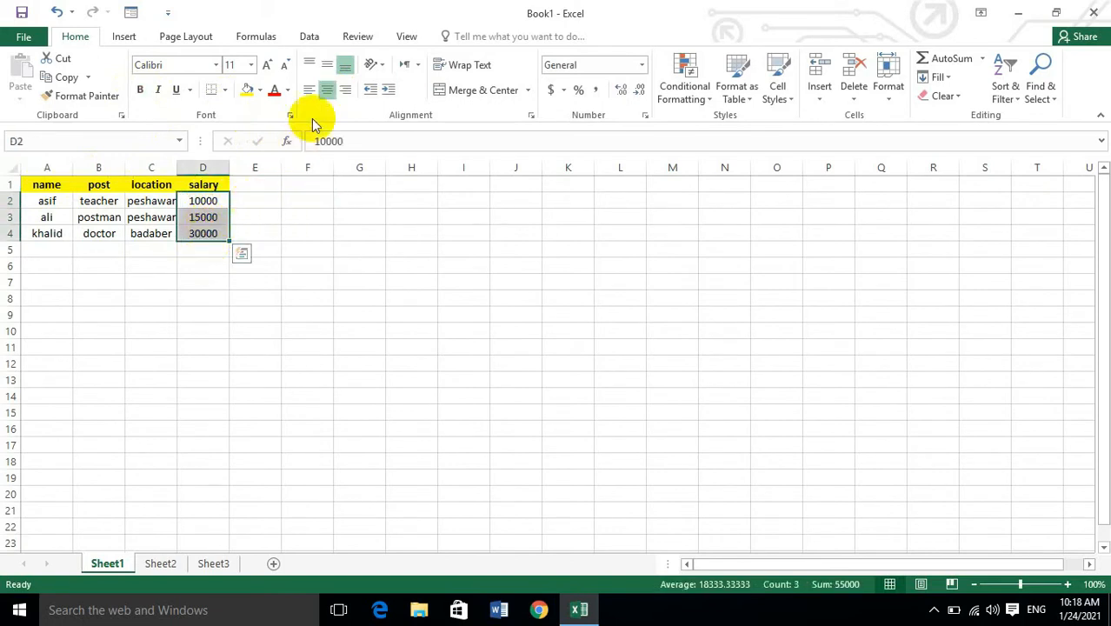
{"action": "left_click", "coordinate": [684, 88]}
{"action": "mouse_move", "coordinate": [745, 199]}
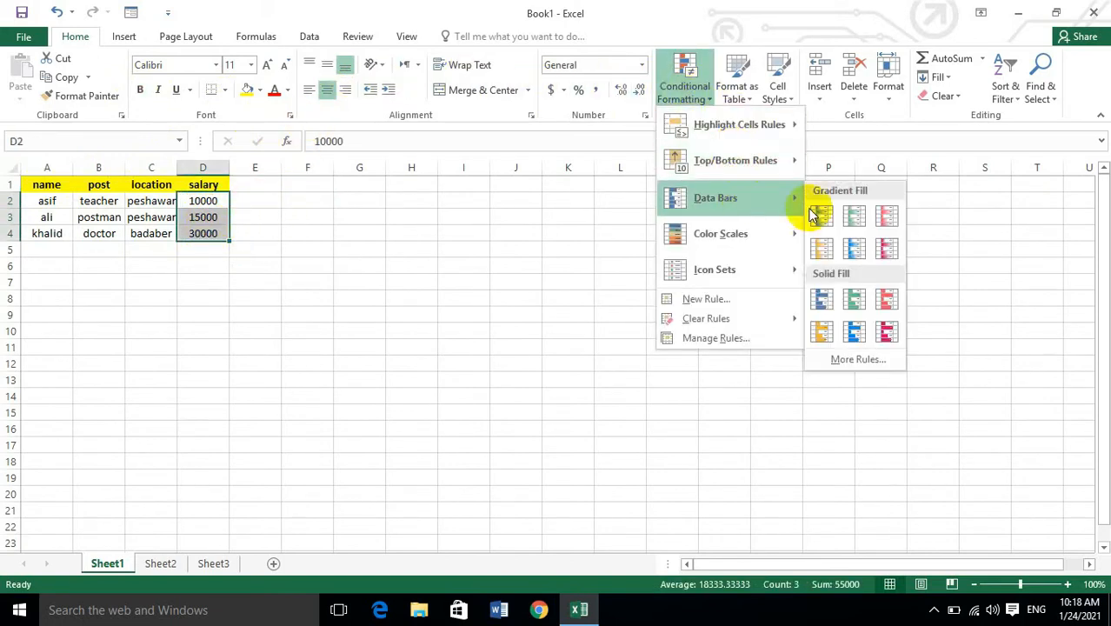
{"action": "left_click", "coordinate": [885, 251]}
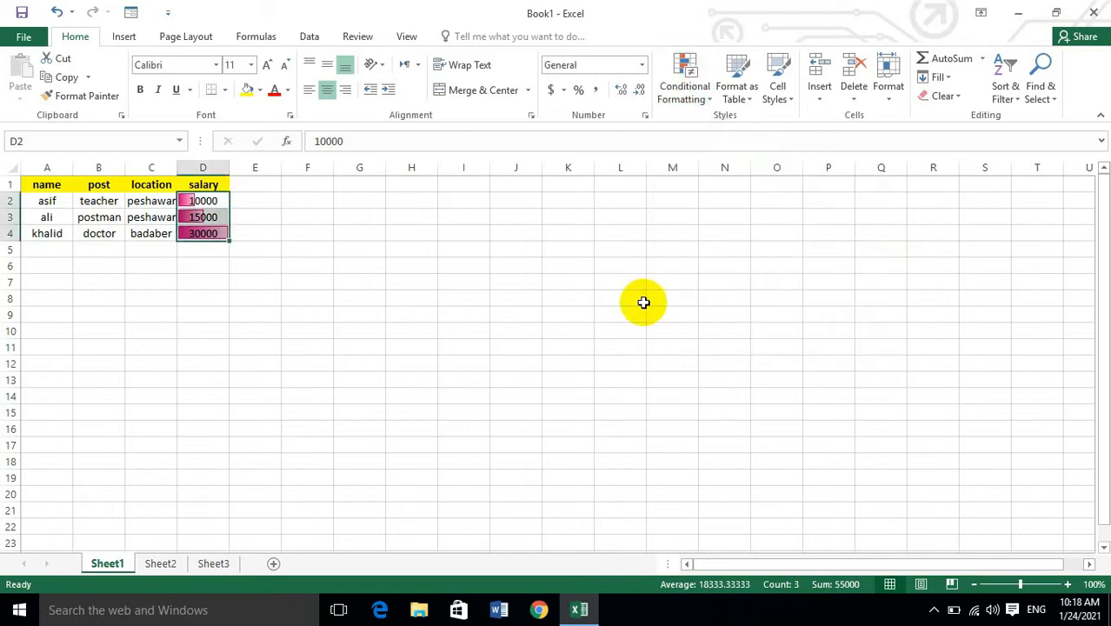
Cut the table A1:D4 and paste it at cell G1, and undo the move.
{"action": "scroll", "coordinate": [70, 225], "scroll_direction": "up", "scroll_amount": 5}
{"action": "scroll", "coordinate": [424, 299], "scroll_direction": "up", "scroll_amount": 1}
{"action": "scroll", "coordinate": [347, 283], "scroll_direction": "down", "scroll_amount": 1}
{"action": "scroll", "coordinate": [94, 246], "scroll_direction": "down", "scroll_amount": 1}
{"action": "scroll", "coordinate": [114, 240], "scroll_direction": "up", "scroll_amount": 1}
{"action": "scroll", "coordinate": [168, 251], "scroll_direction": "down", "scroll_amount": 2}
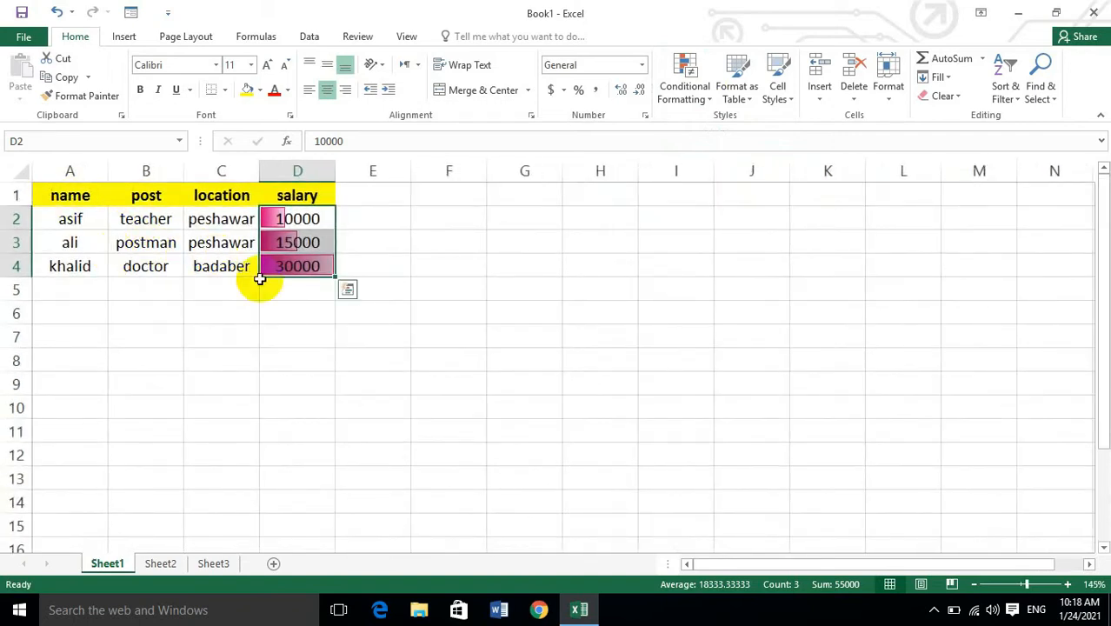
{"action": "left_click_drag", "start_coordinate": [81, 194], "coordinate": [312, 256]}
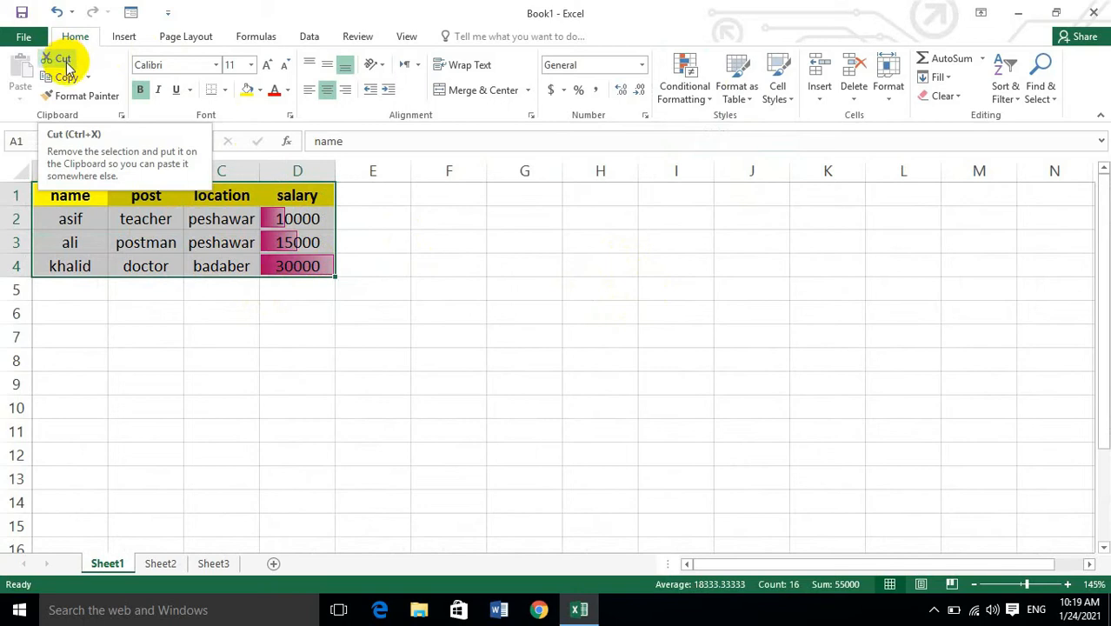
{"action": "left_click", "coordinate": [63, 61]}
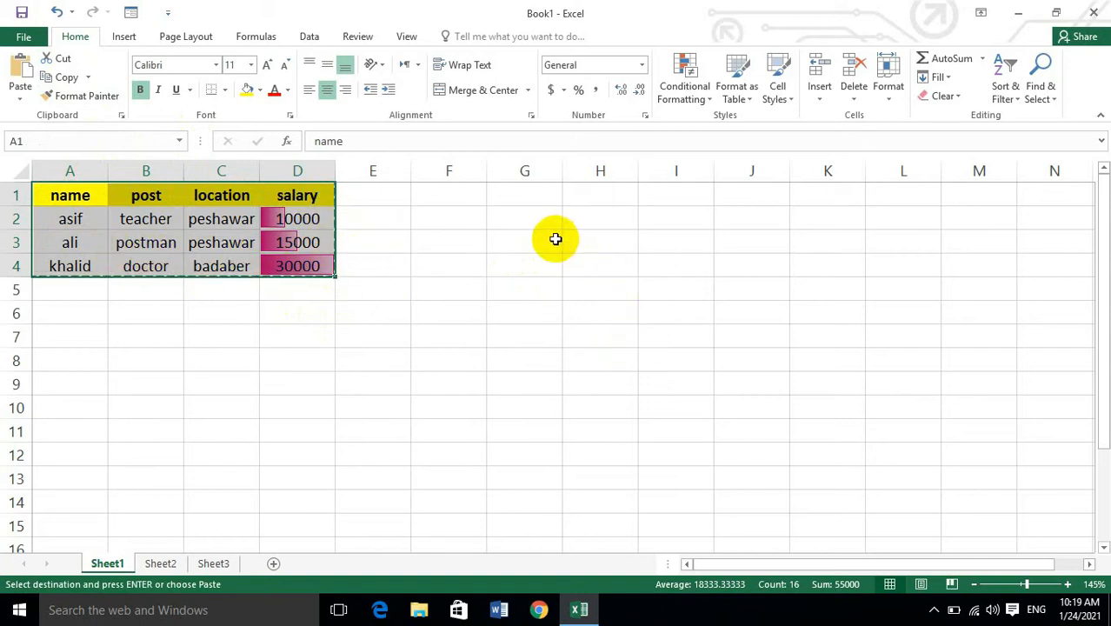
{"action": "left_click", "coordinate": [524, 201]}
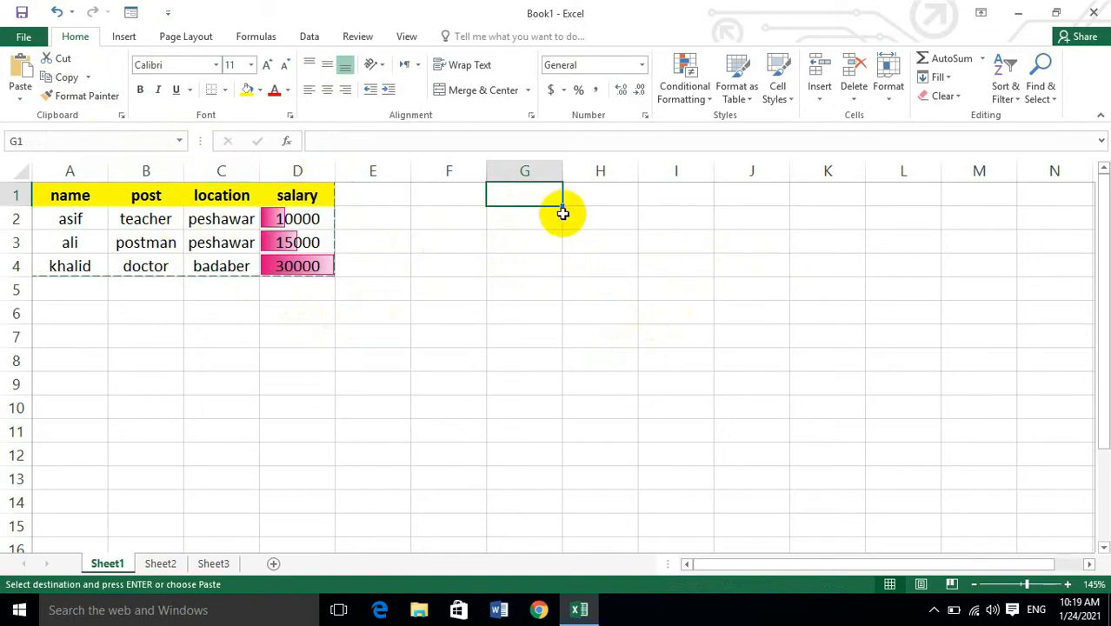
{"action": "left_click", "coordinate": [17, 67]}
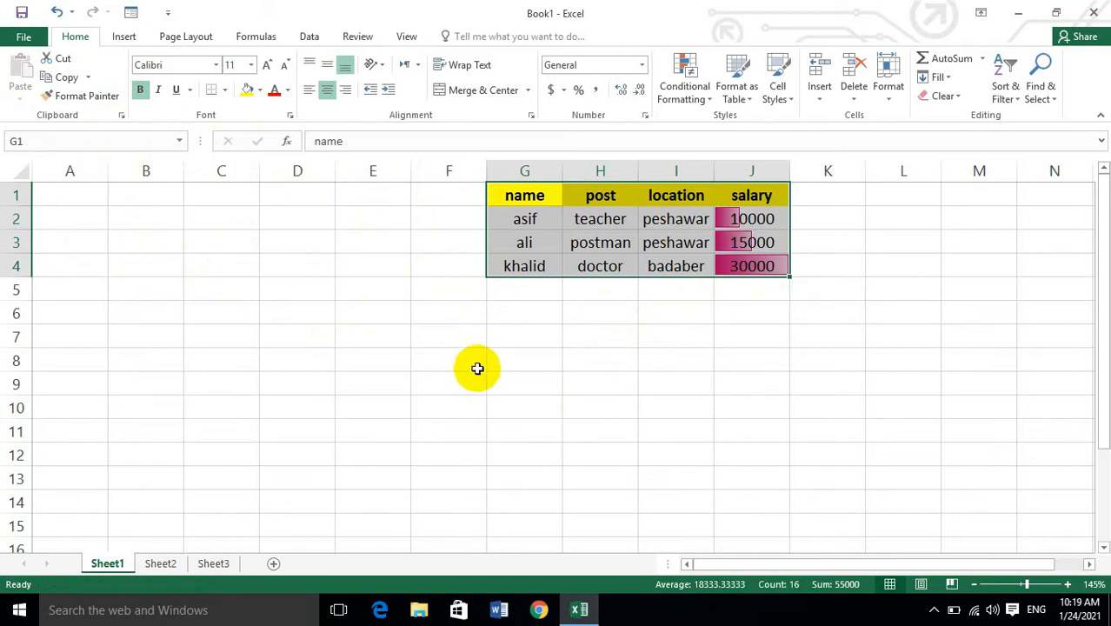
{"action": "key", "text": "ctrl+z"}
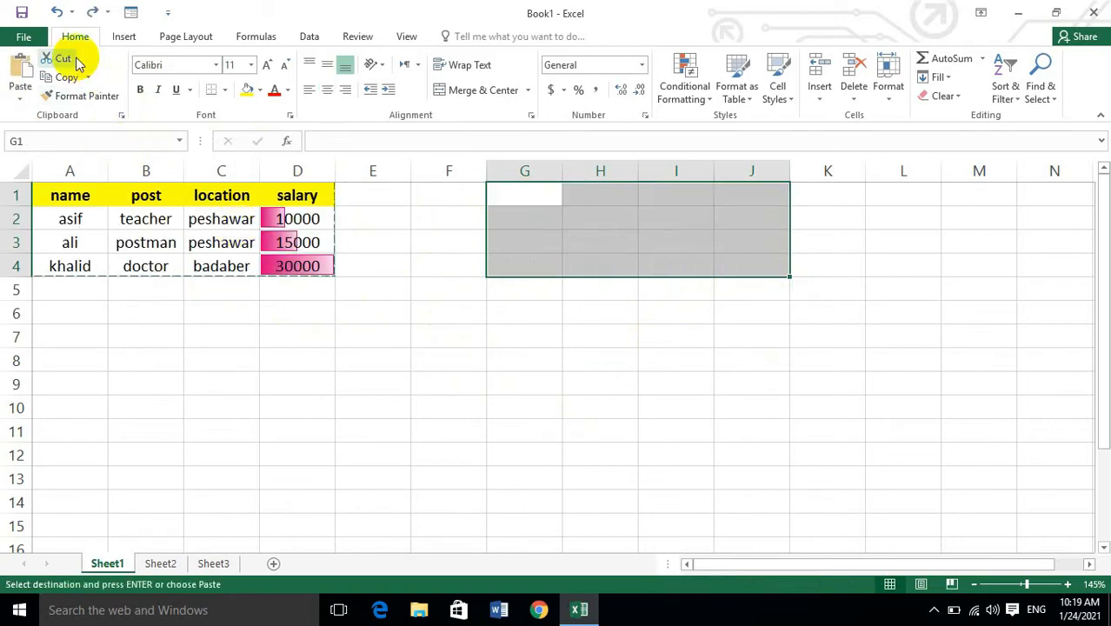
Copy the table A1:D4 and paste the duplicate at cell G4, and undo the paste.
{"action": "left_click", "coordinate": [433, 238]}
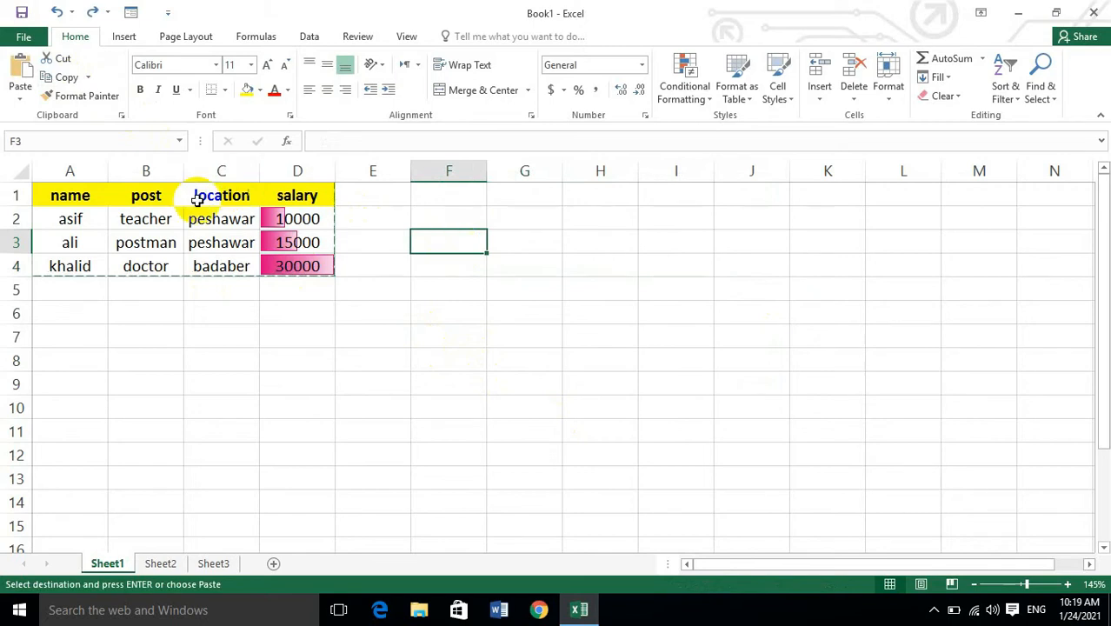
{"action": "left_click_drag", "start_coordinate": [65, 198], "coordinate": [326, 258]}
{"action": "left_click", "coordinate": [87, 77]}
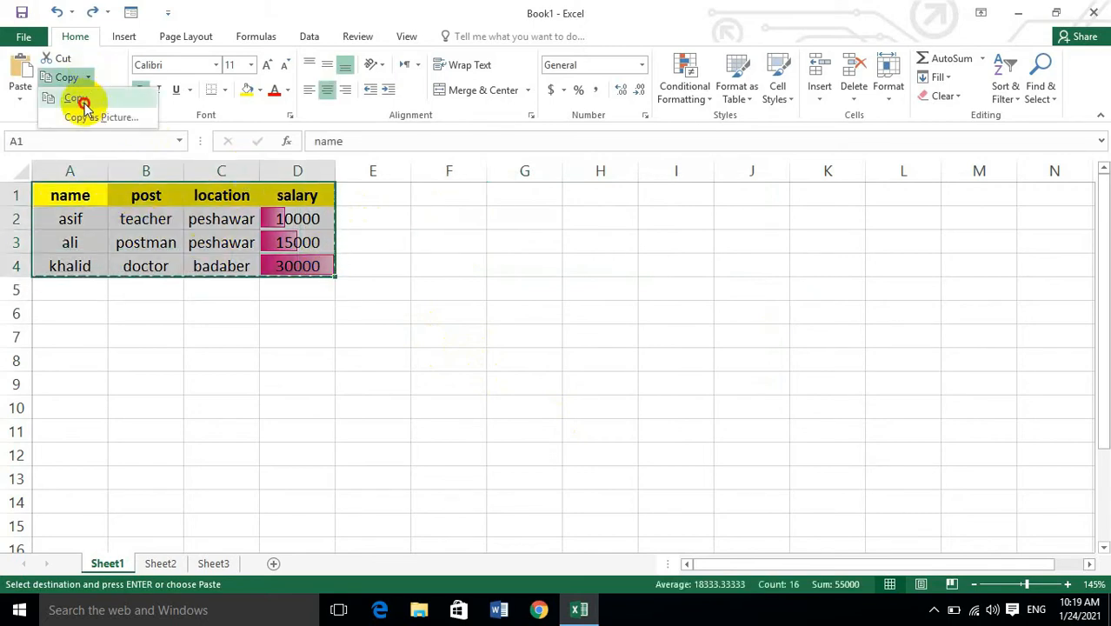
{"action": "left_click", "coordinate": [512, 266]}
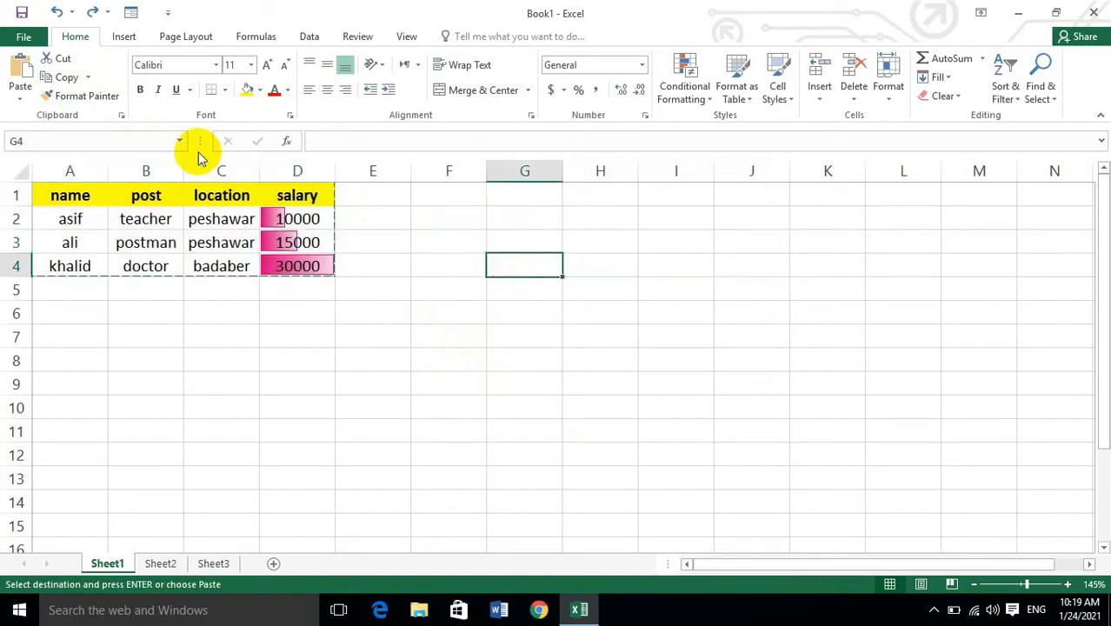
{"action": "left_click", "coordinate": [19, 71]}
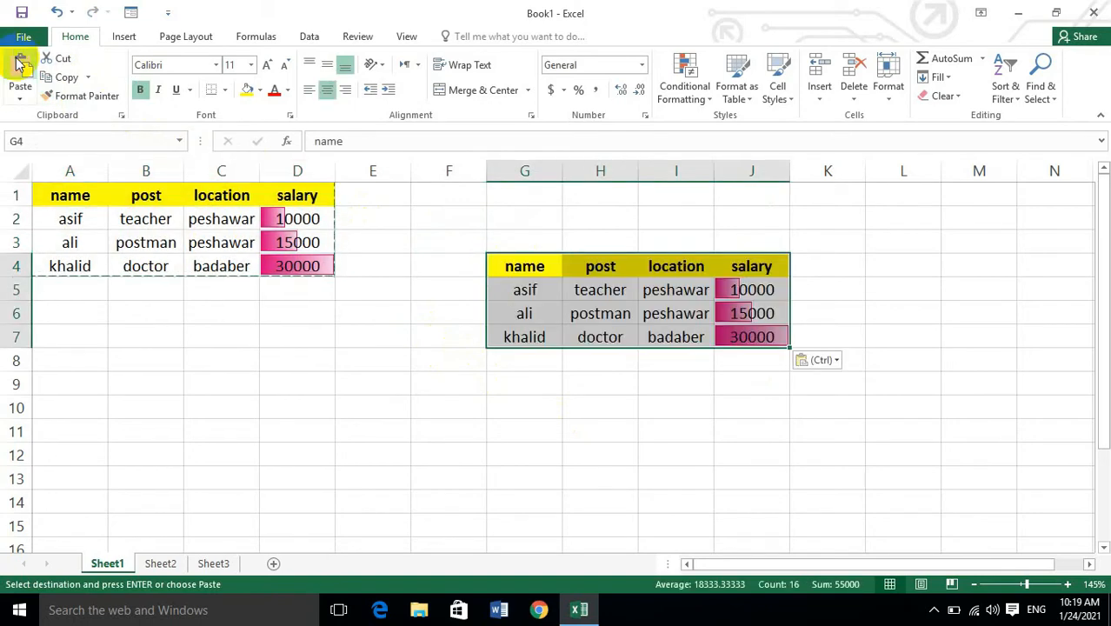
{"action": "left_click", "coordinate": [579, 329]}
{"action": "left_click", "coordinate": [506, 315]}
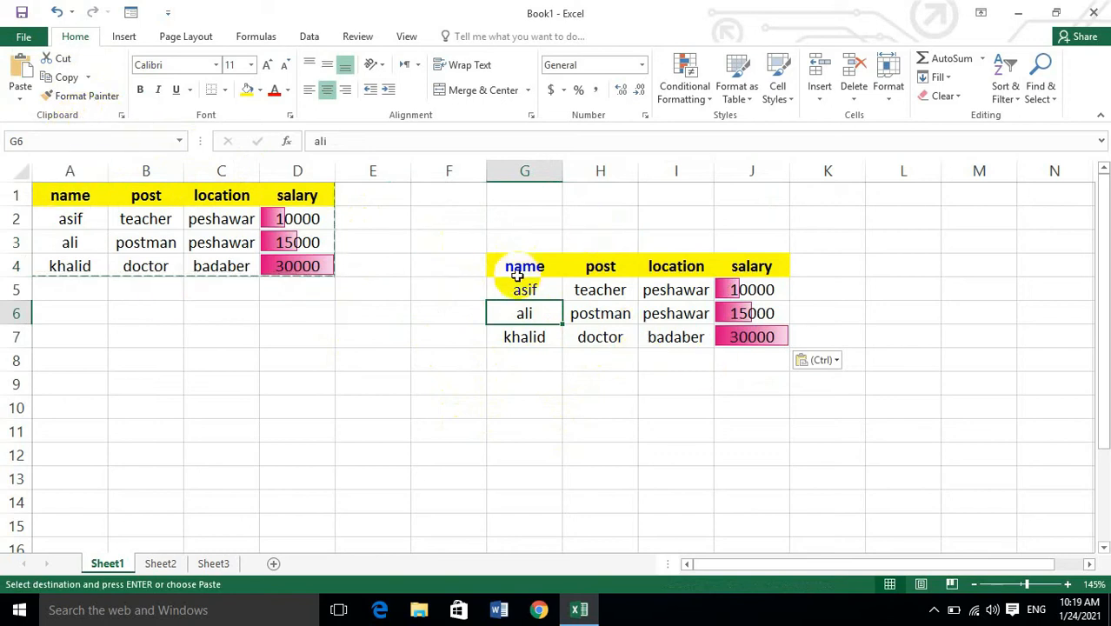
{"action": "key", "text": "ctrl+z"}
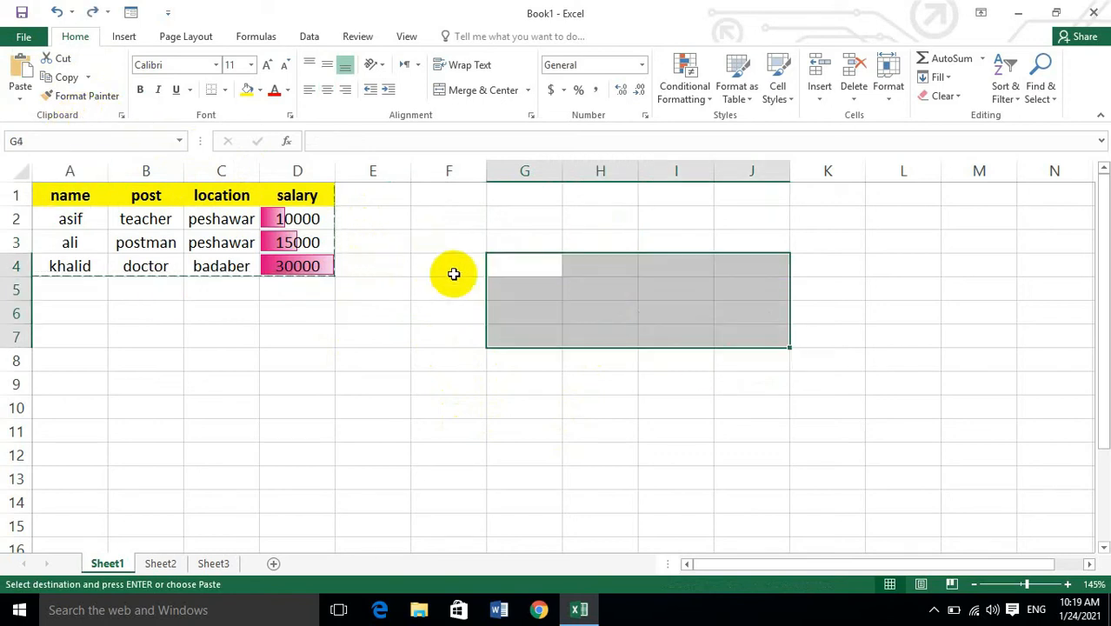
Copy A1:D4 as a picture with the appearance as shown on screen in Picture format, and paste it at G2.
{"action": "left_click_drag", "start_coordinate": [44, 188], "coordinate": [324, 265]}
{"action": "left_click", "coordinate": [87, 77]}
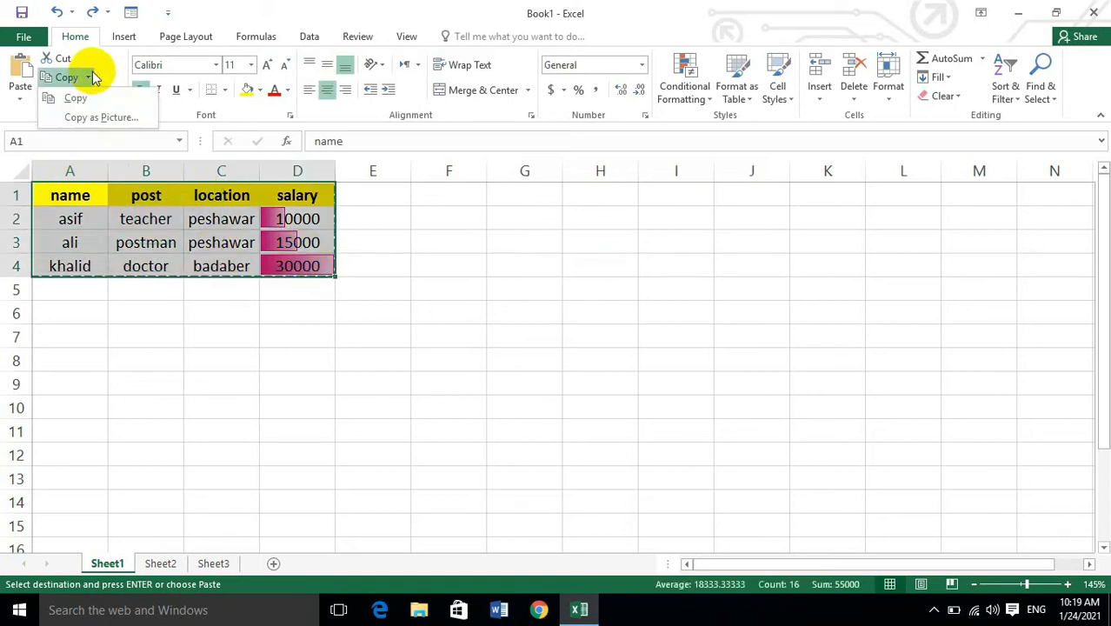
{"action": "left_click", "coordinate": [92, 120]}
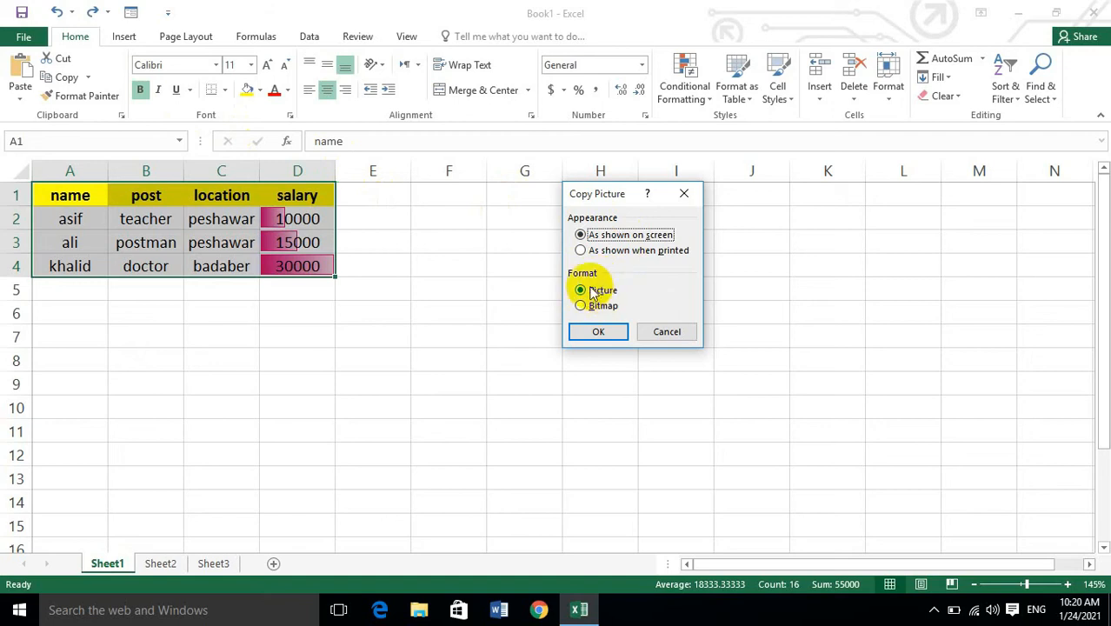
{"action": "left_click", "coordinate": [612, 334]}
{"action": "left_click", "coordinate": [529, 217]}
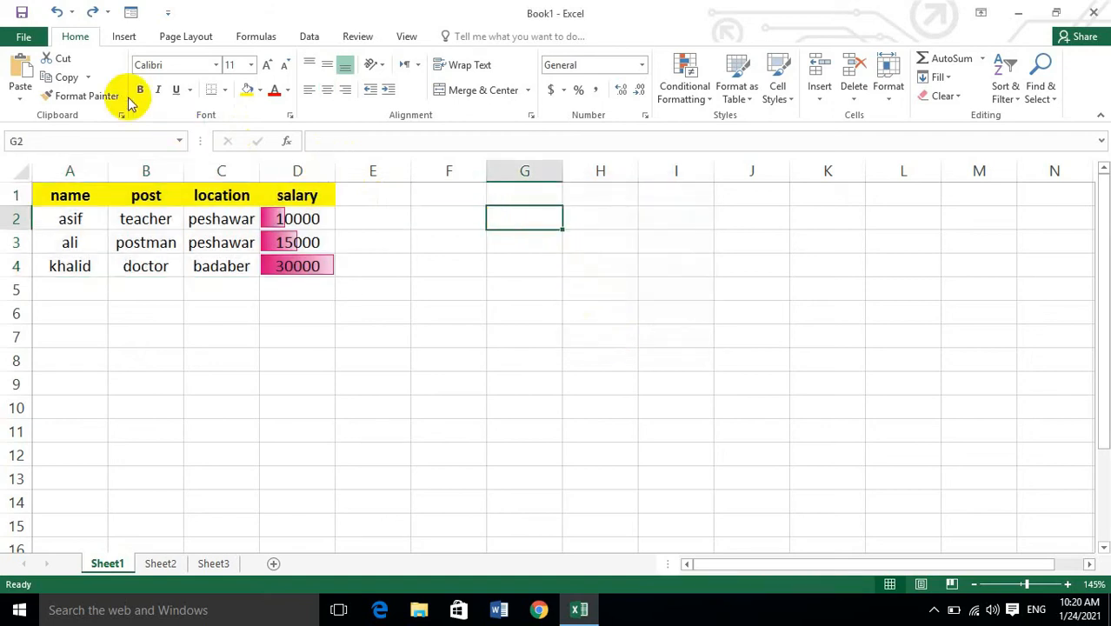
{"action": "left_click", "coordinate": [21, 74]}
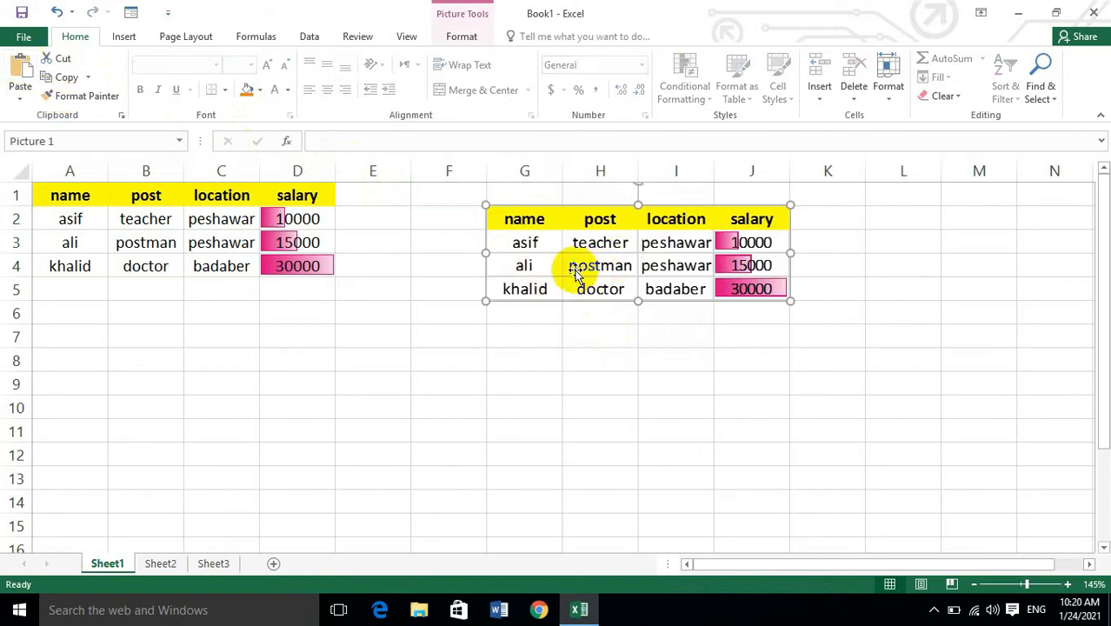
Enlarge and move the pasted picture of the table, and undo these changes together with the paste.
{"action": "left_click_drag", "start_coordinate": [484, 301], "coordinate": [317, 395]}
{"action": "left_click_drag", "start_coordinate": [454, 322], "coordinate": [650, 286]}
{"action": "key", "text": "ctrl+z"}
{"action": "key", "text": "ctrl+z"}
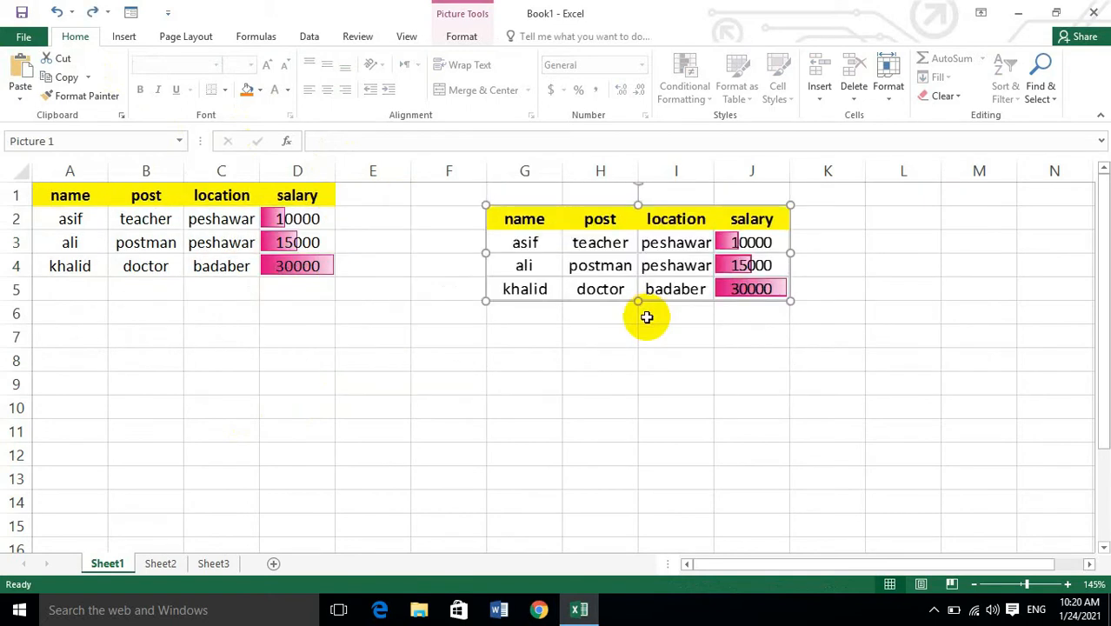
{"action": "key", "text": "ctrl+z"}
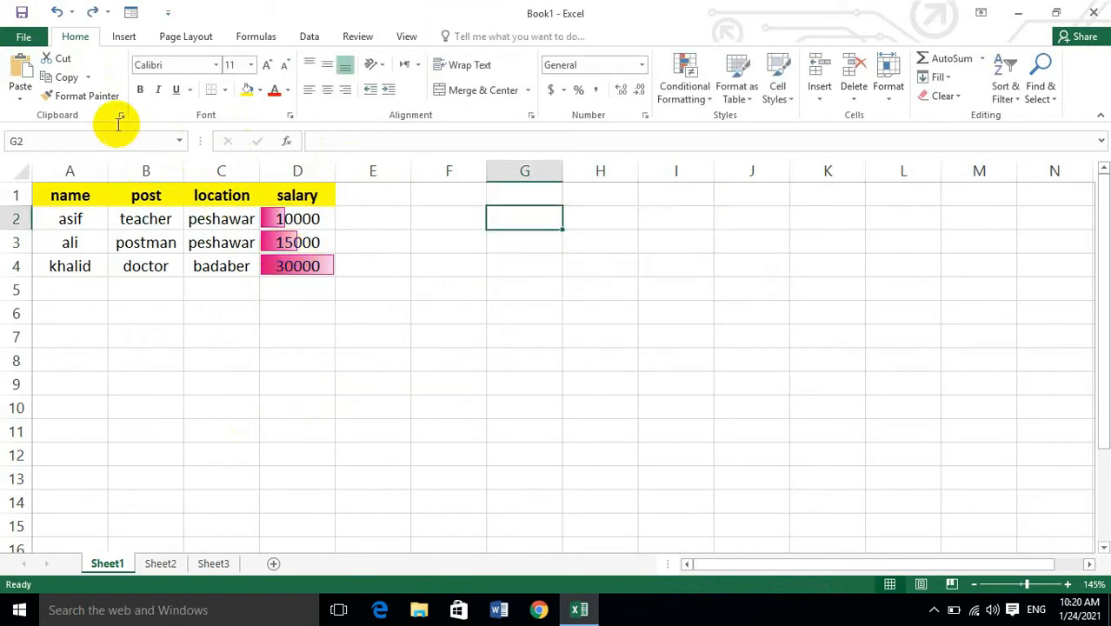
Copy A1:D4 as a picture with the appearance as shown on screen in Bitmap format, and paste it at F2.
{"action": "left_click_drag", "start_coordinate": [69, 200], "coordinate": [293, 278]}
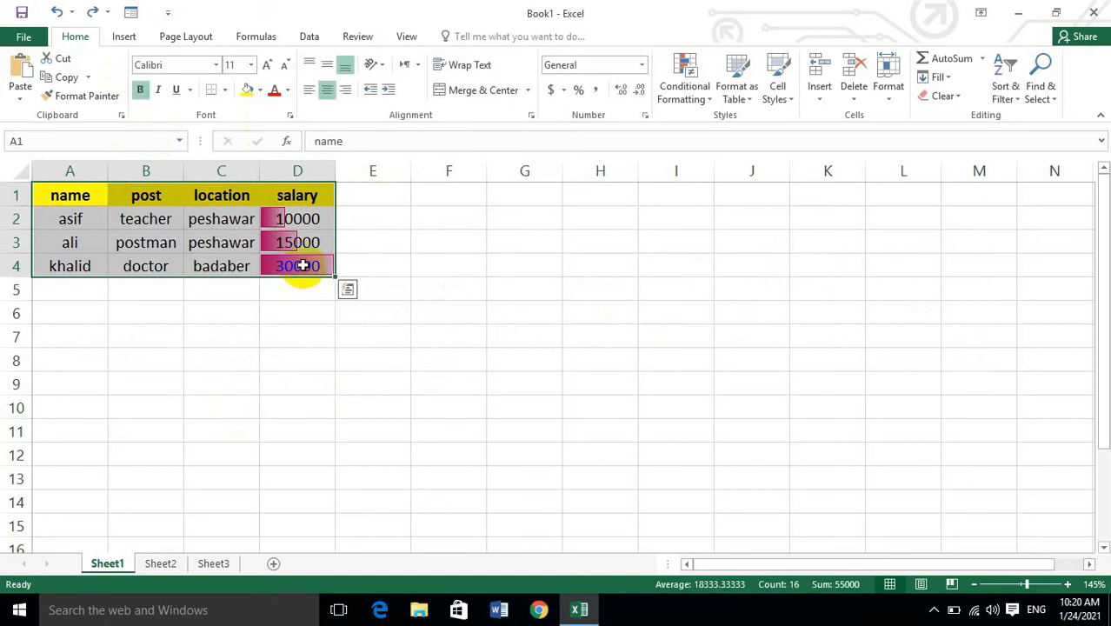
{"action": "left_click", "coordinate": [88, 78]}
{"action": "left_click", "coordinate": [113, 120]}
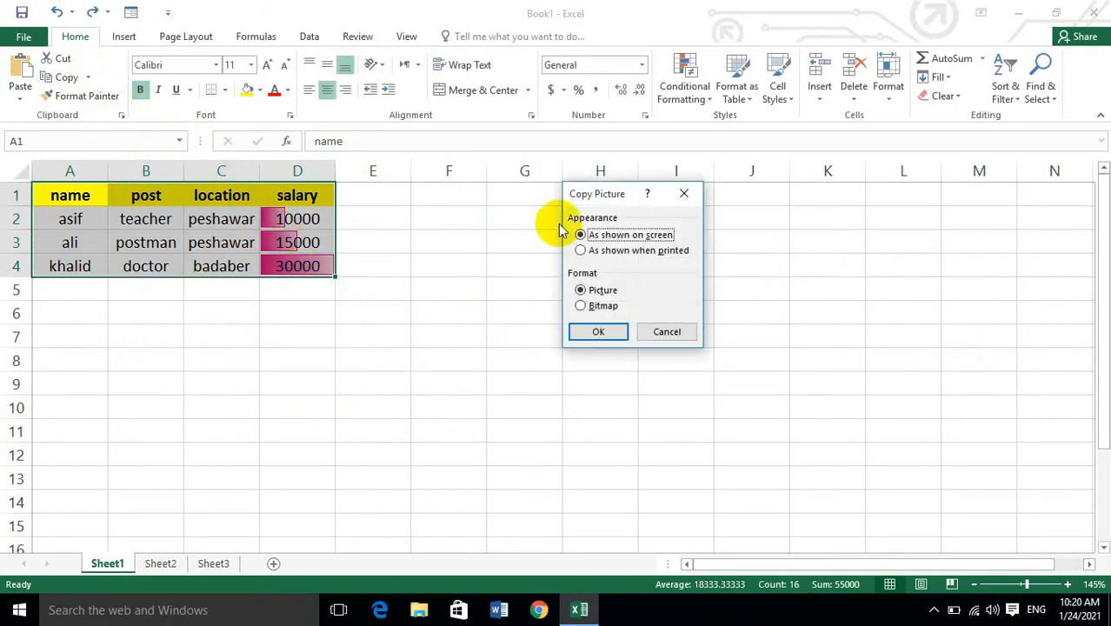
{"action": "left_click", "coordinate": [581, 306]}
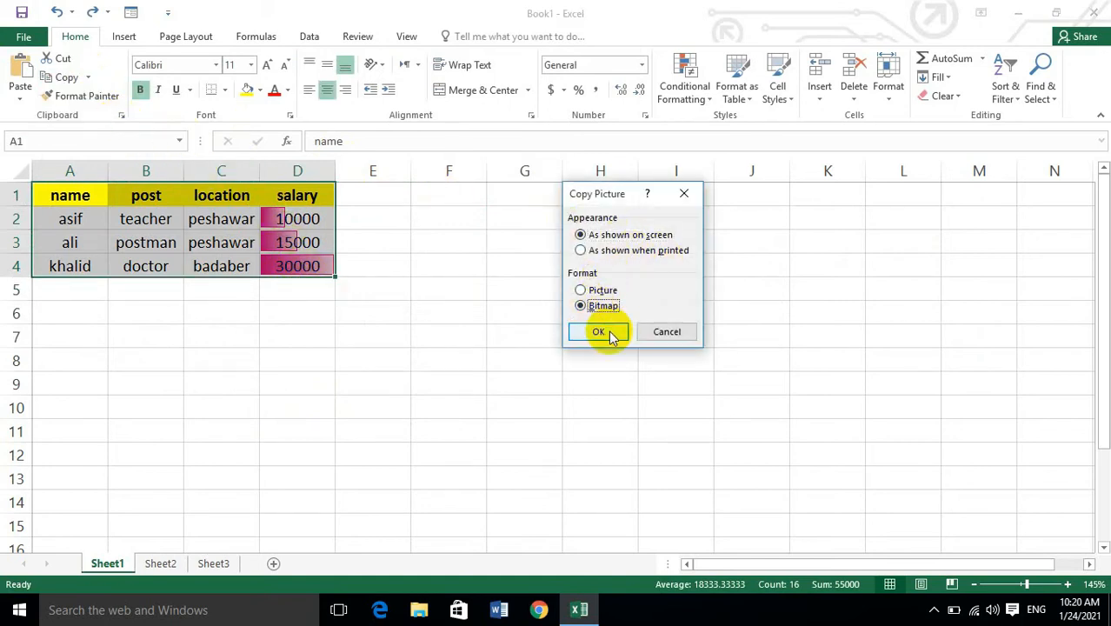
{"action": "left_click", "coordinate": [598, 331]}
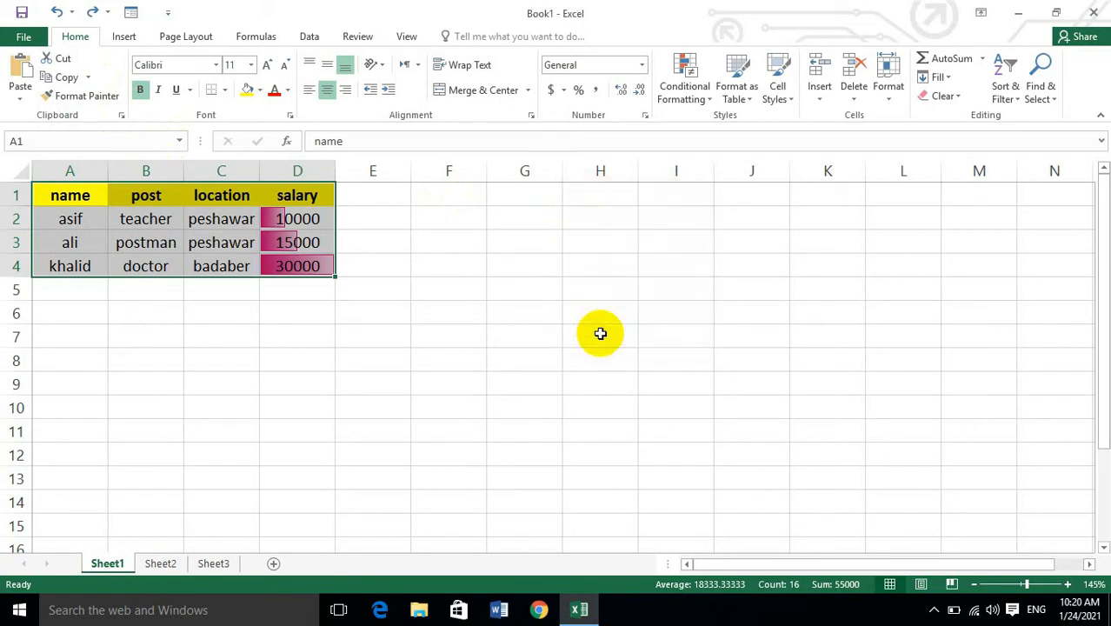
{"action": "left_click", "coordinate": [476, 234]}
{"action": "left_click", "coordinate": [21, 73]}
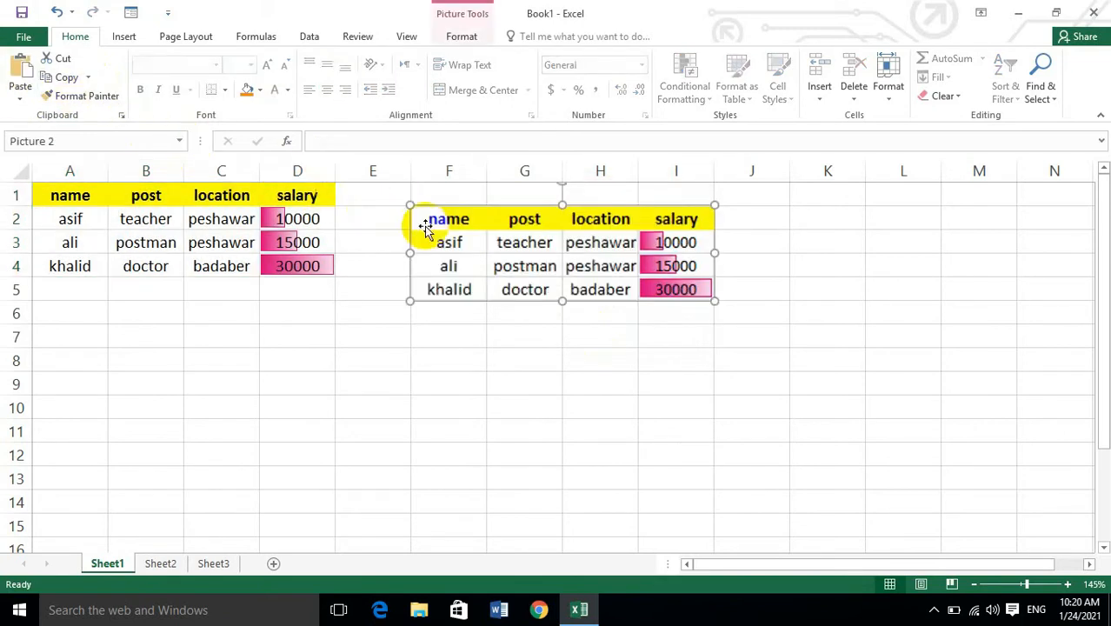
Enlarge the pasted bitmap from its lower-left corner, and undo both the resize and the paste.
{"action": "left_click_drag", "start_coordinate": [405, 301], "coordinate": [269, 407]}
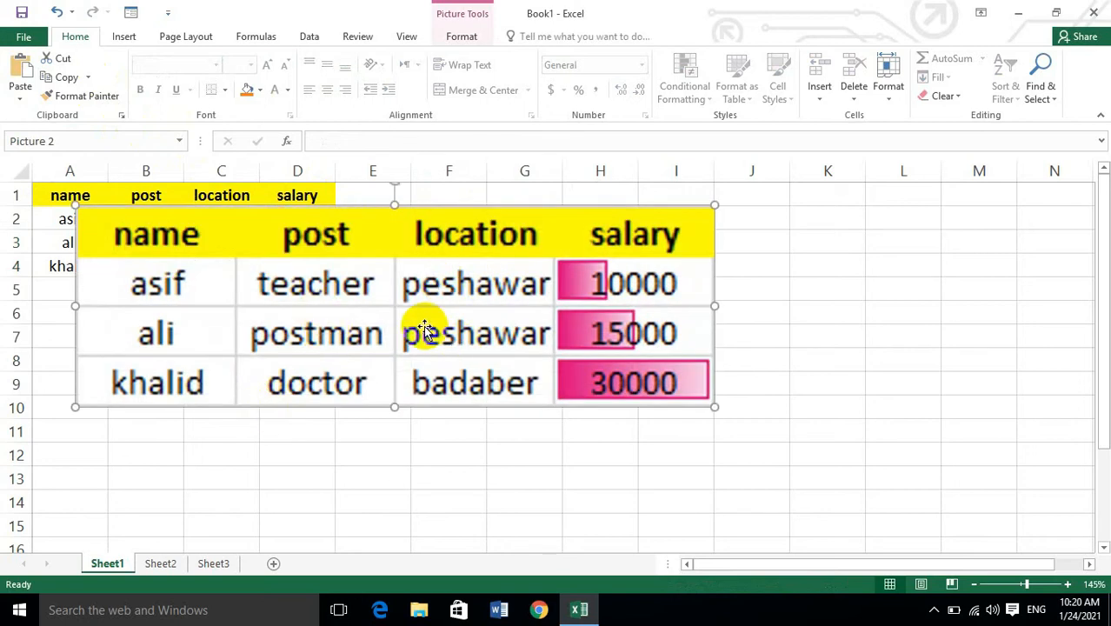
{"action": "key", "text": "ctrl+z"}
{"action": "key", "text": "ctrl+z"}
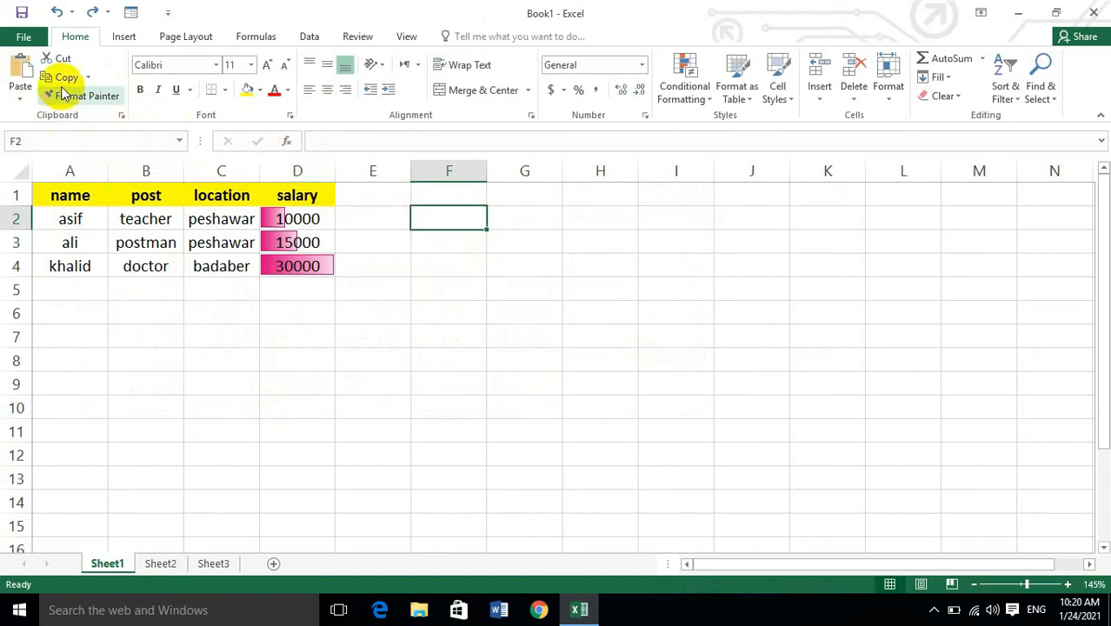
Copy A1:D4 as a picture with the appearance as shown when printed, and paste it at F2.
{"action": "left_click", "coordinate": [55, 216]}
{"action": "left_click_drag", "start_coordinate": [55, 191], "coordinate": [303, 270]}
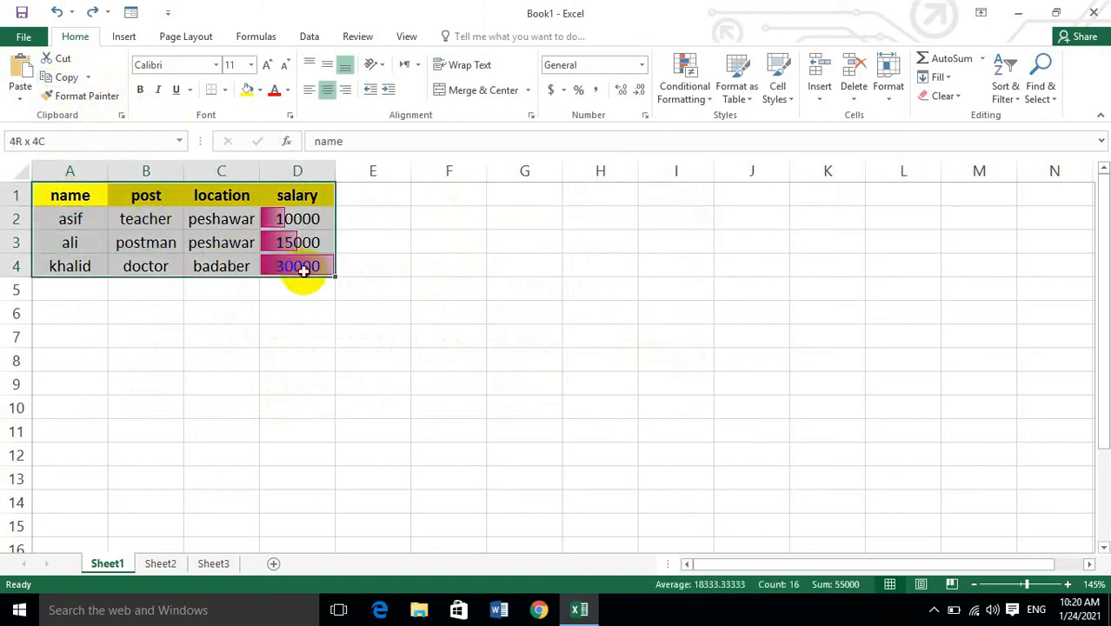
{"action": "left_click", "coordinate": [88, 78]}
{"action": "left_click", "coordinate": [102, 118]}
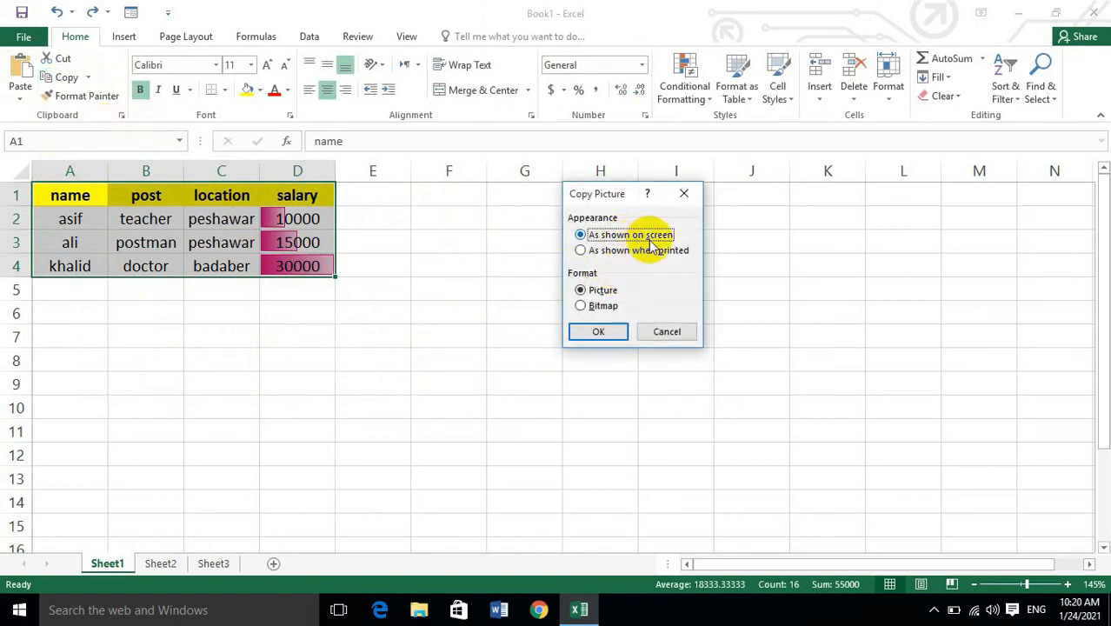
{"action": "left_click", "coordinate": [598, 253]}
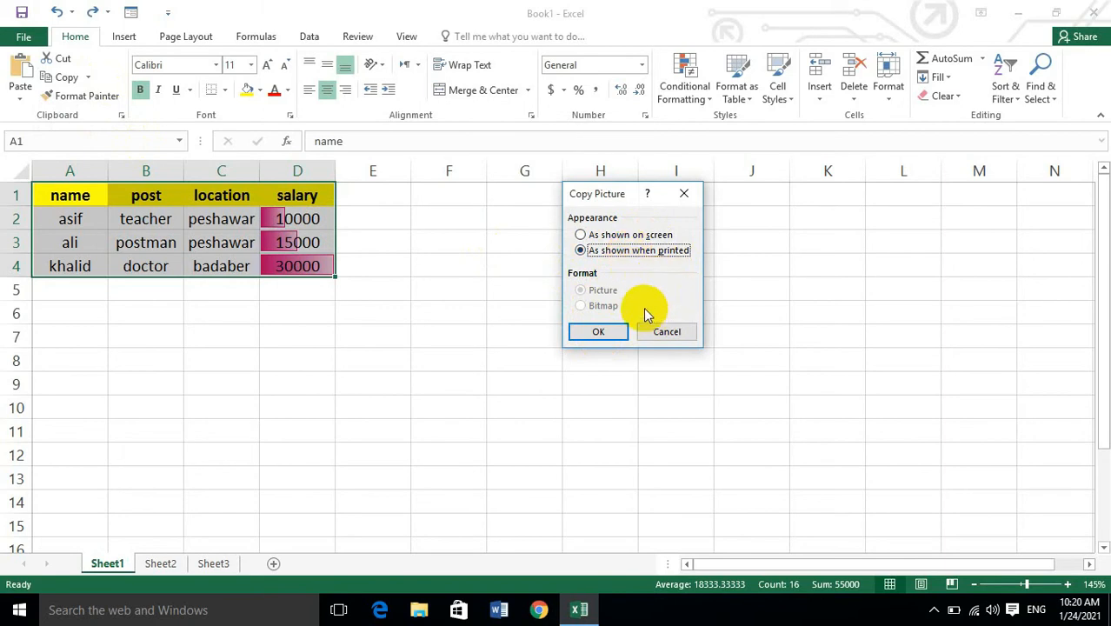
{"action": "left_click", "coordinate": [609, 336]}
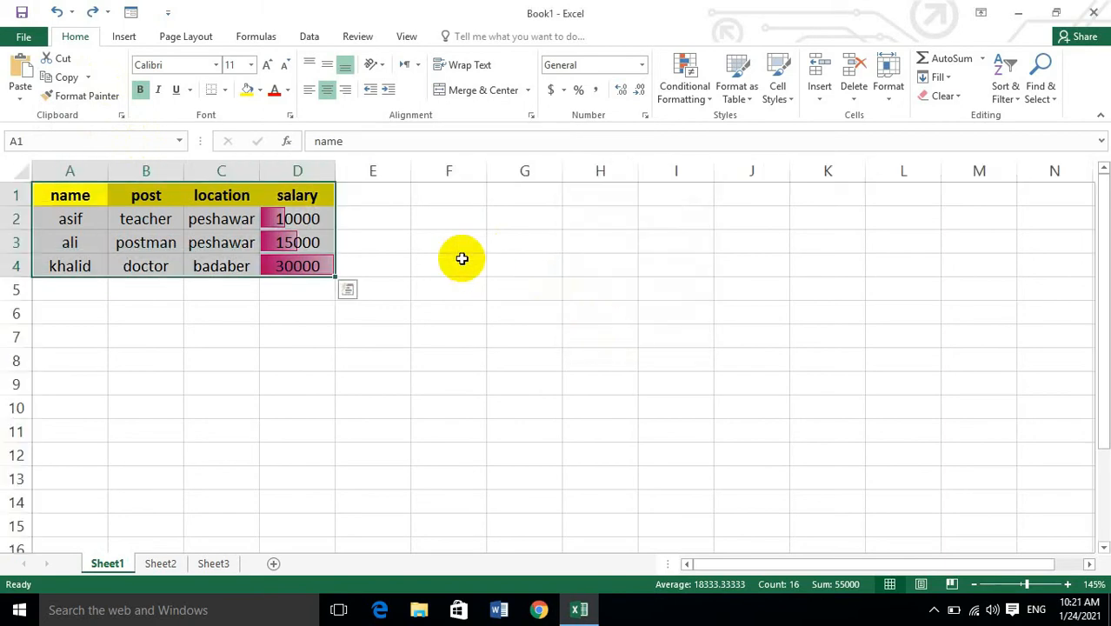
{"action": "left_click", "coordinate": [457, 212]}
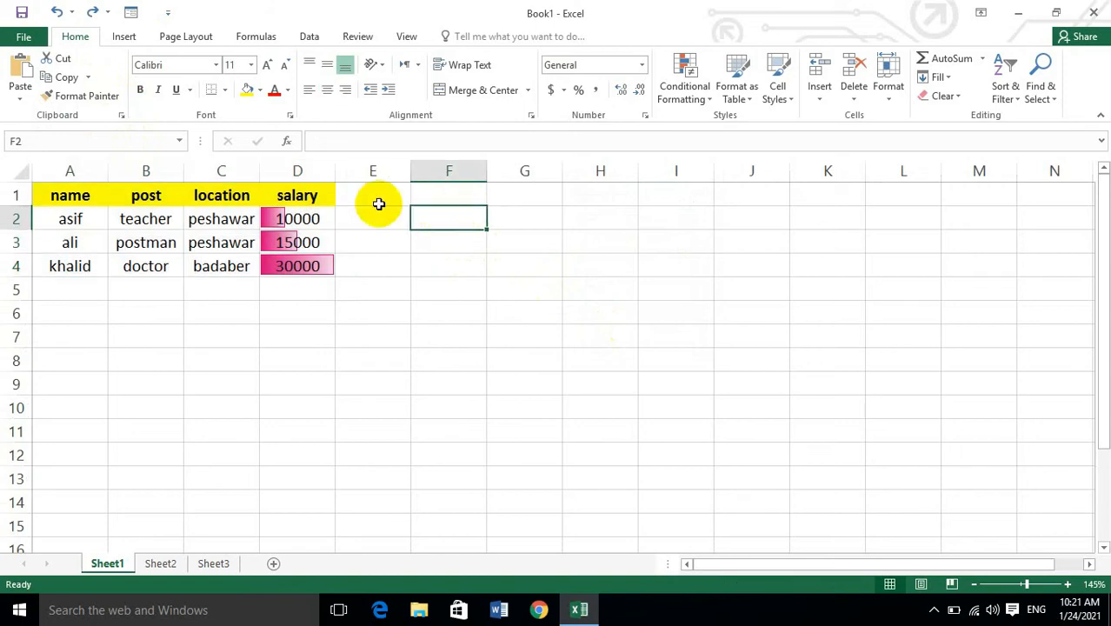
{"action": "left_click", "coordinate": [20, 73]}
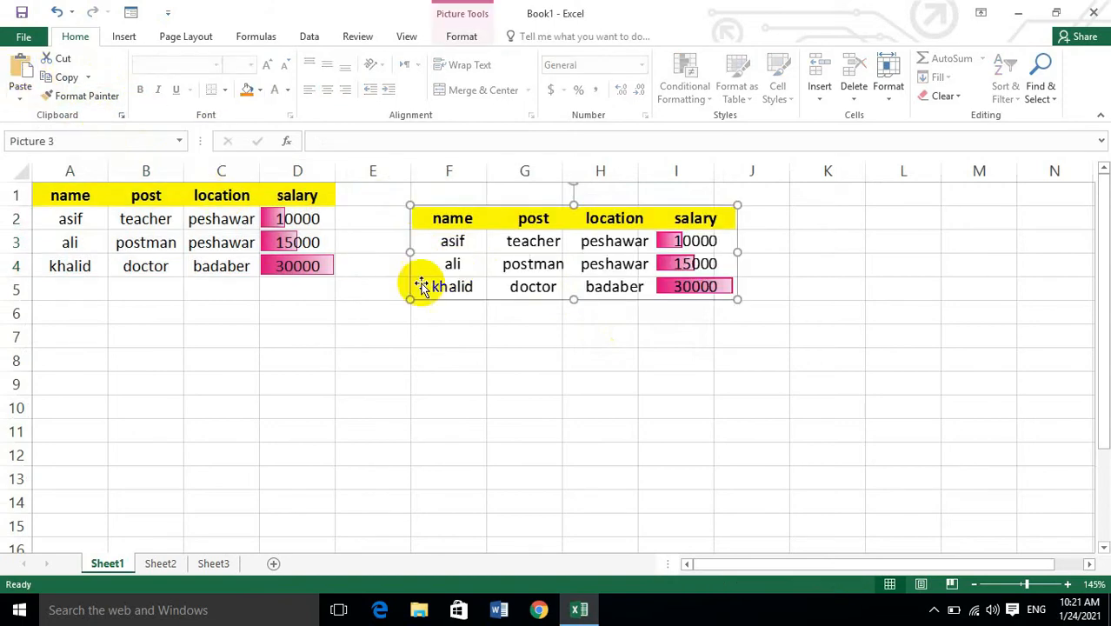
Enlarge the pasted picture and move it beside the original table so it spans about E1:L7.
{"action": "left_click_drag", "start_coordinate": [410, 299], "coordinate": [277, 367]}
{"action": "left_click_drag", "start_coordinate": [357, 343], "coordinate": [568, 296]}
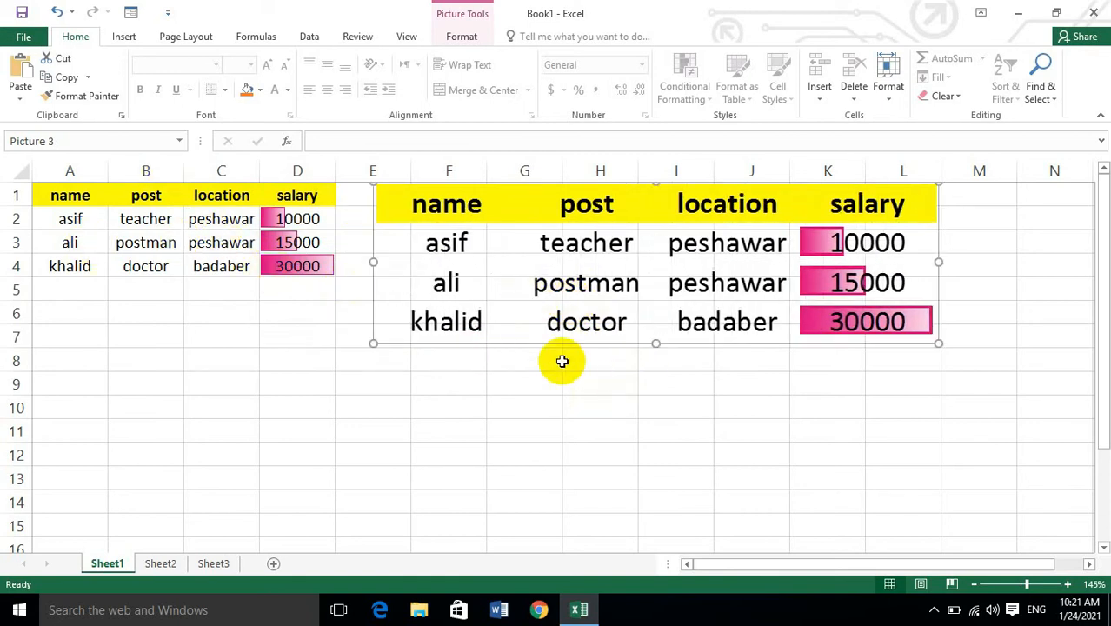
Enlarge the picture further down to row 10 and move it sideways, and undo both changes.
{"action": "left_click_drag", "start_coordinate": [373, 346], "coordinate": [226, 419]}
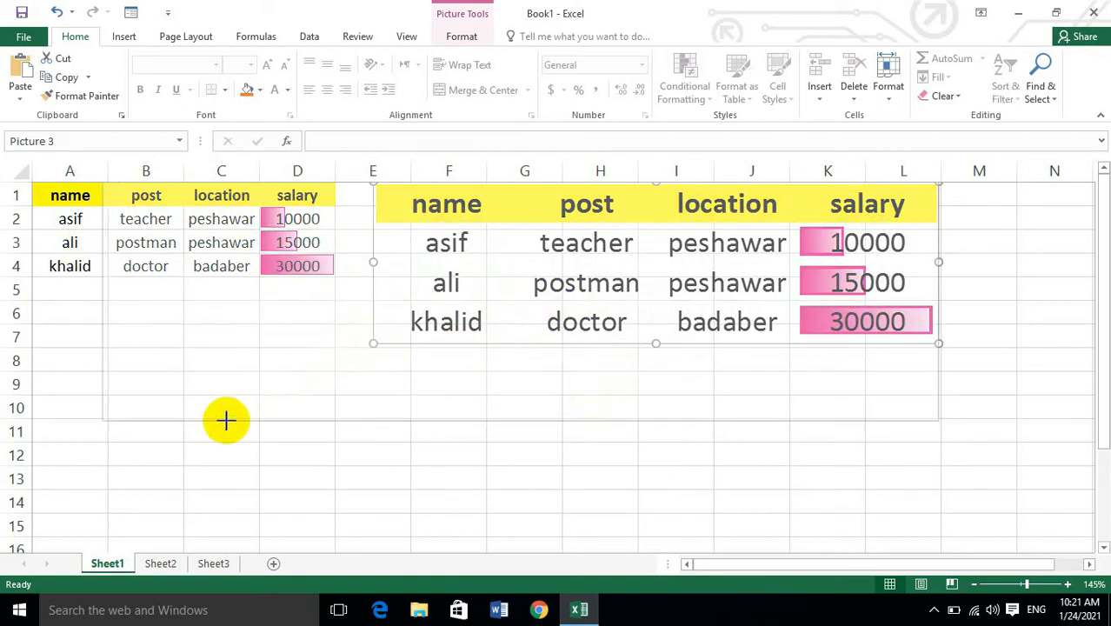
{"action": "left_click_drag", "start_coordinate": [349, 389], "coordinate": [500, 391]}
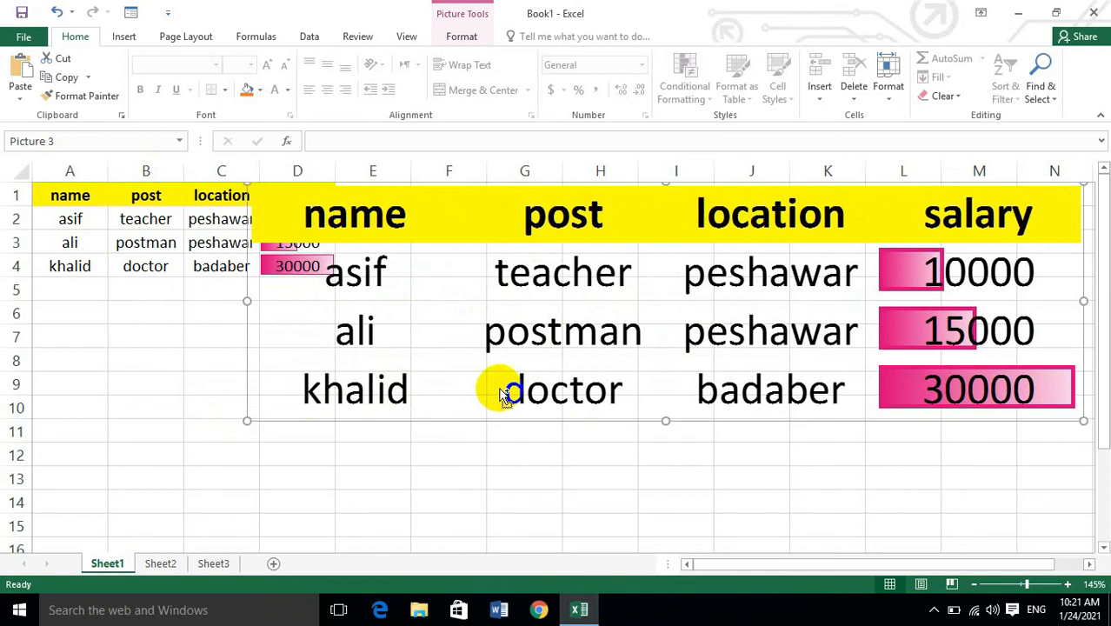
{"action": "key", "text": "ctrl+z"}
{"action": "key", "text": "ctrl+z"}
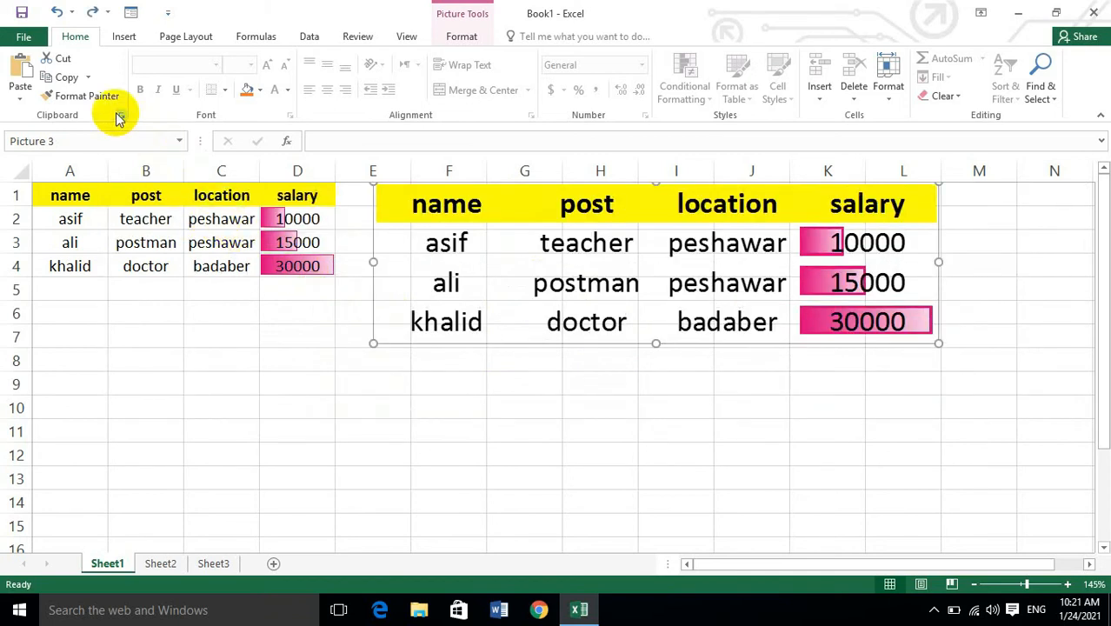
Look through the appearance and format options of Copy as Picture, and cancel without copying.
{"action": "left_click", "coordinate": [88, 78]}
{"action": "left_click", "coordinate": [101, 117]}
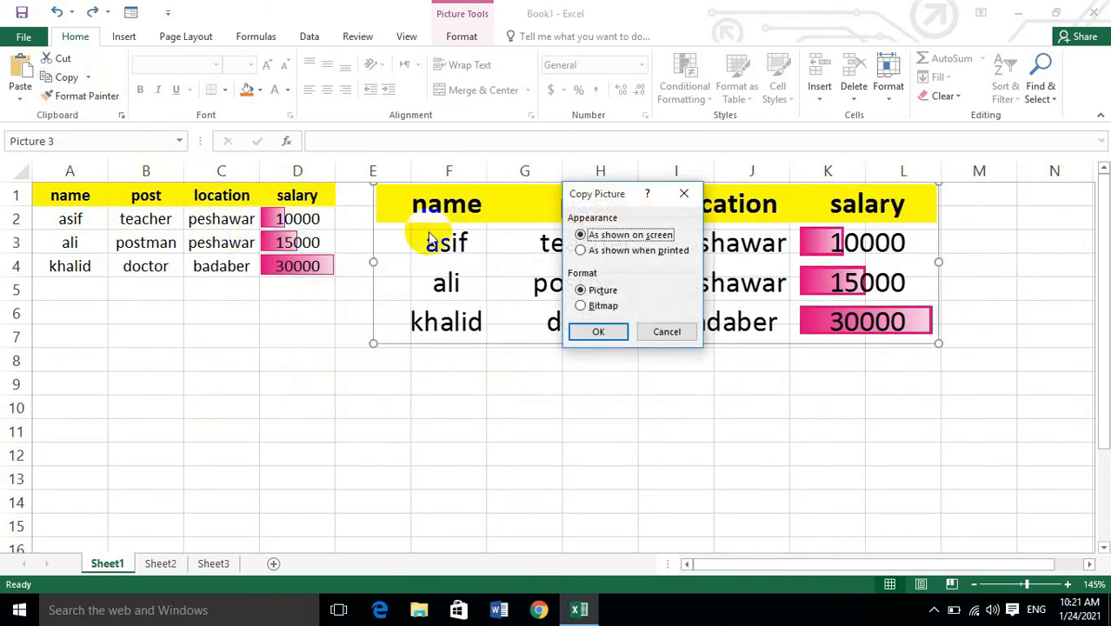
{"action": "left_click", "coordinate": [600, 250]}
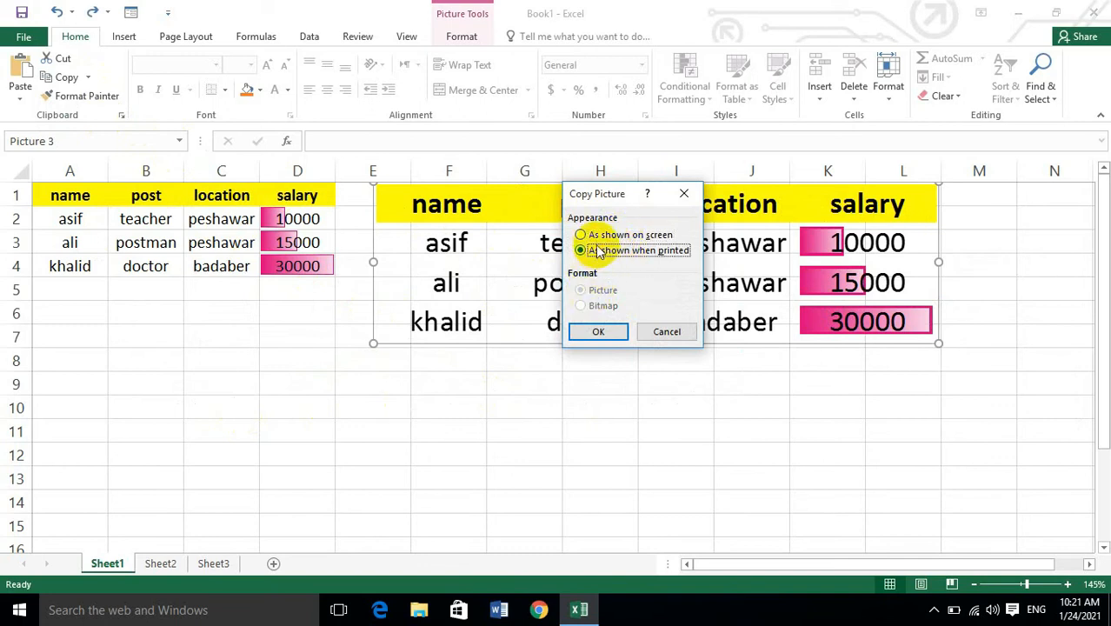
{"action": "left_click", "coordinate": [594, 236]}
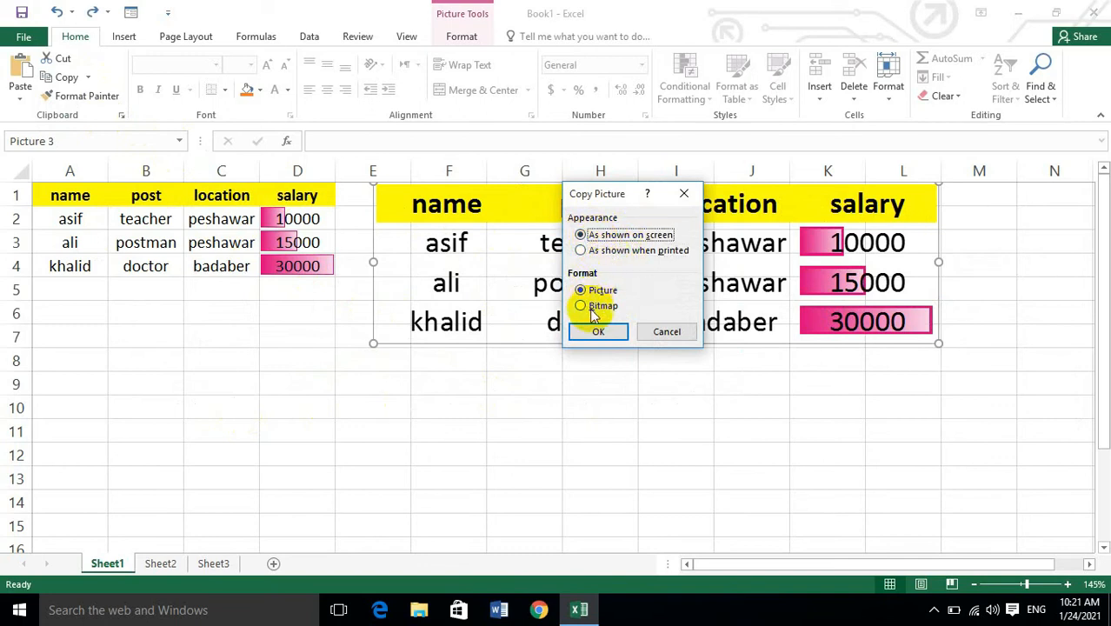
{"action": "left_click", "coordinate": [593, 251]}
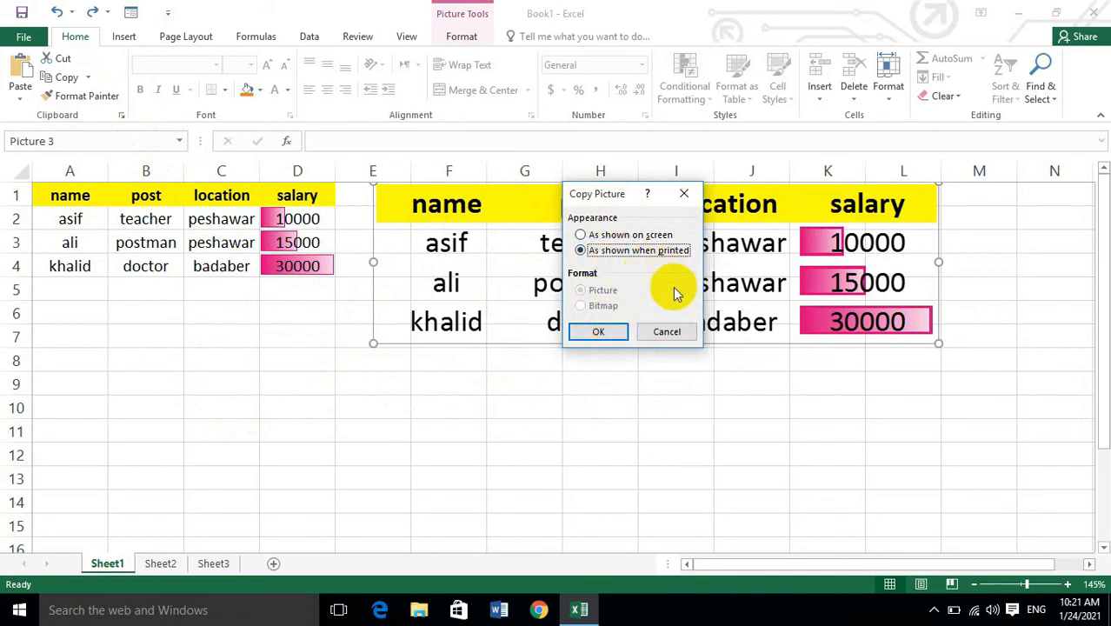
{"action": "left_click", "coordinate": [668, 333]}
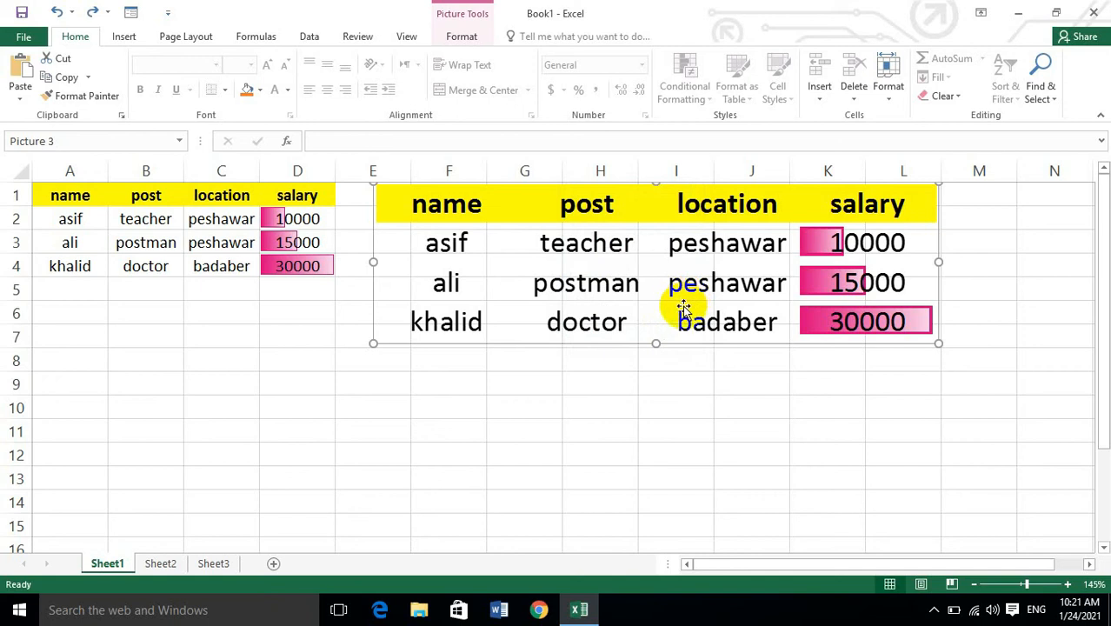
Undo the pasted picture's move, enlargement and paste to clear the area beside the table.
{"action": "key", "text": "ctrl+z"}
{"action": "key", "text": "ctrl+z"}
{"action": "key", "text": "ctrl+z"}
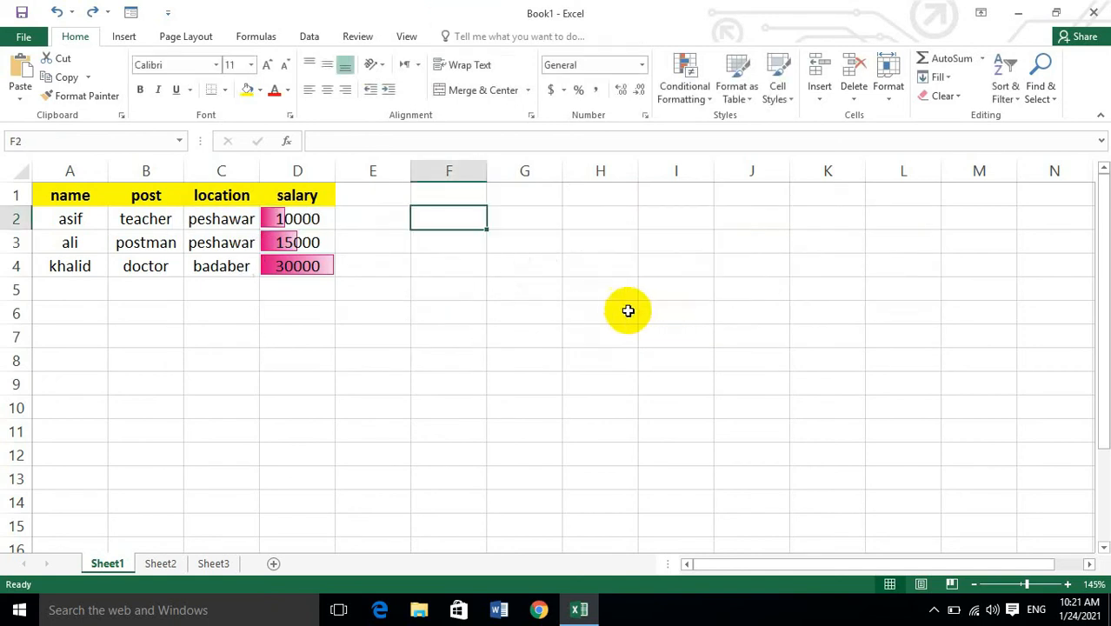
Enter the headers name, post, location and salary in F4:I4.
{"action": "left_click", "coordinate": [483, 261]}
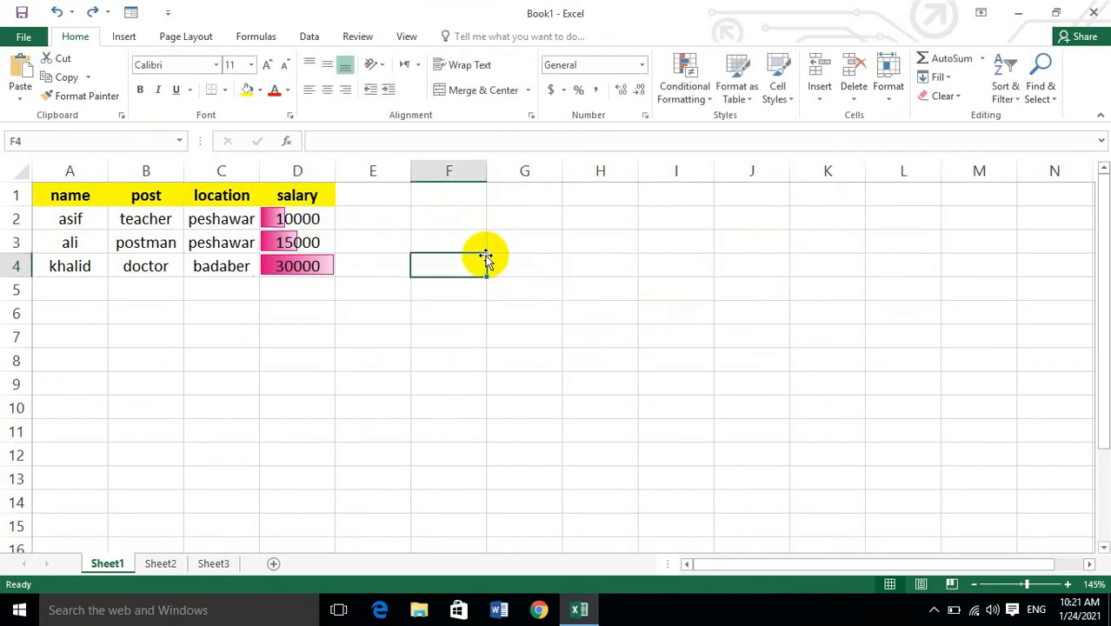
{"action": "type", "text": "name"}
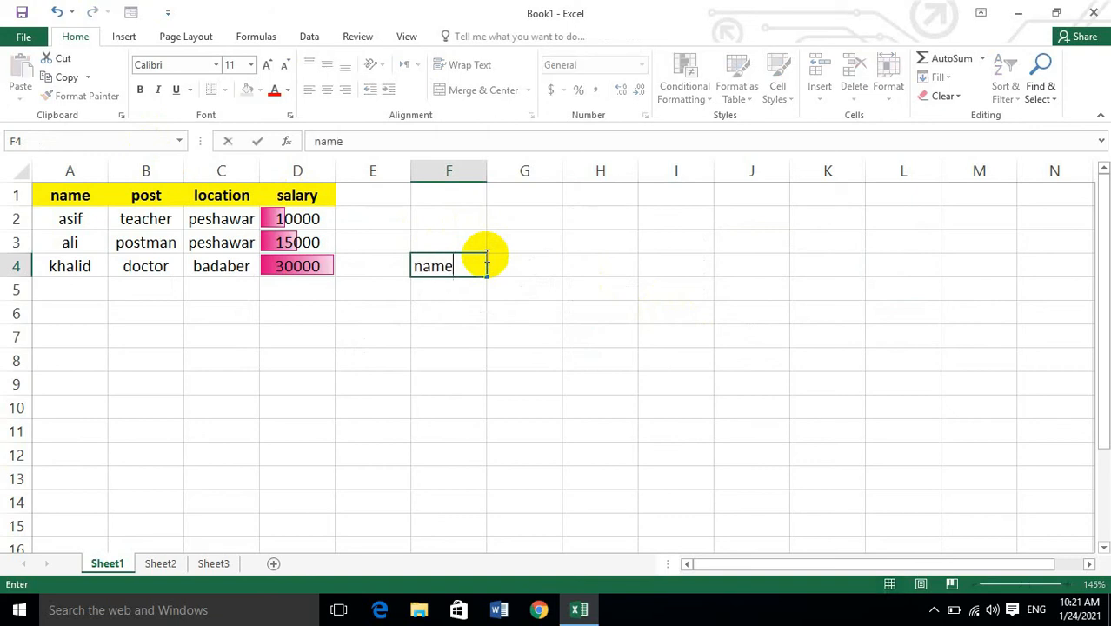
{"action": "key", "text": "Tab"}
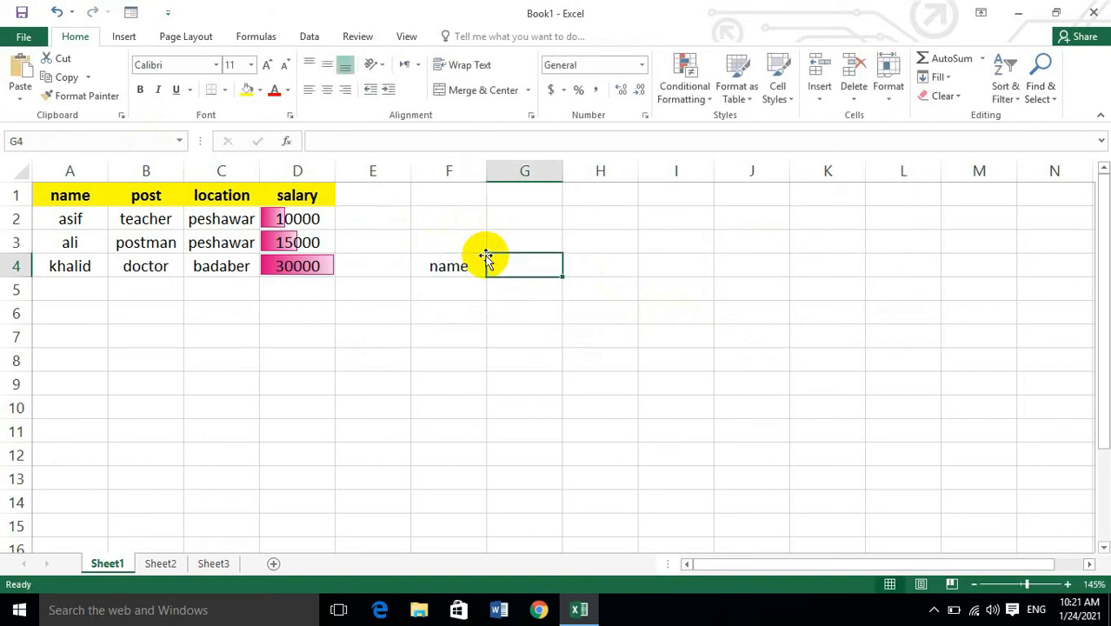
{"action": "type", "text": "post"}
{"action": "key", "text": "Tab"}
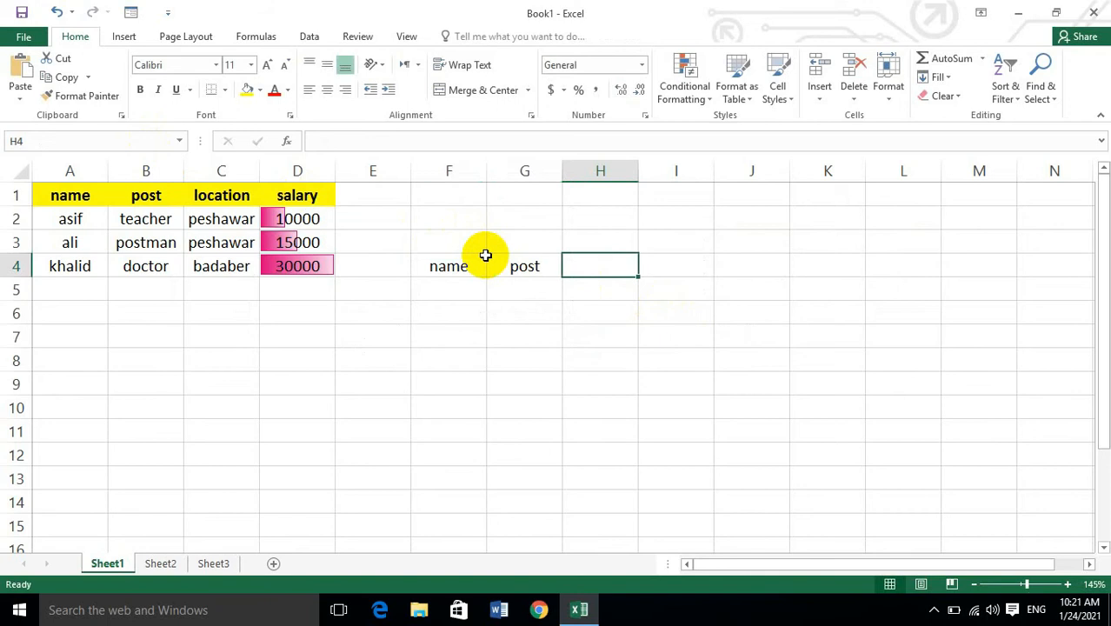
{"action": "type", "text": "location"}
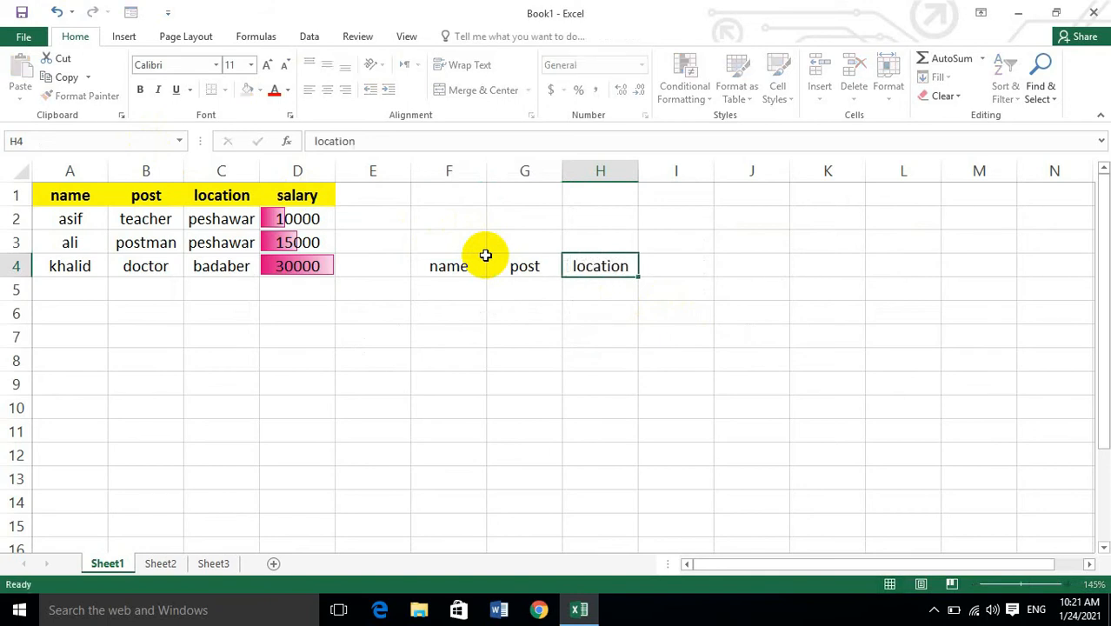
{"action": "key", "text": "Tab"}
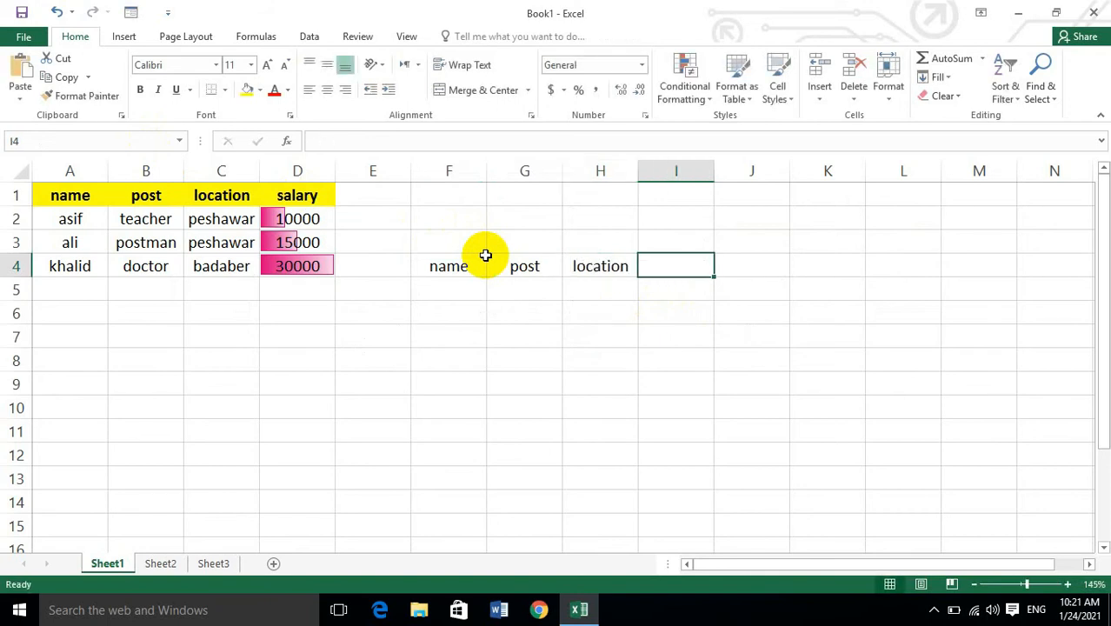
{"action": "type", "text": "salary"}
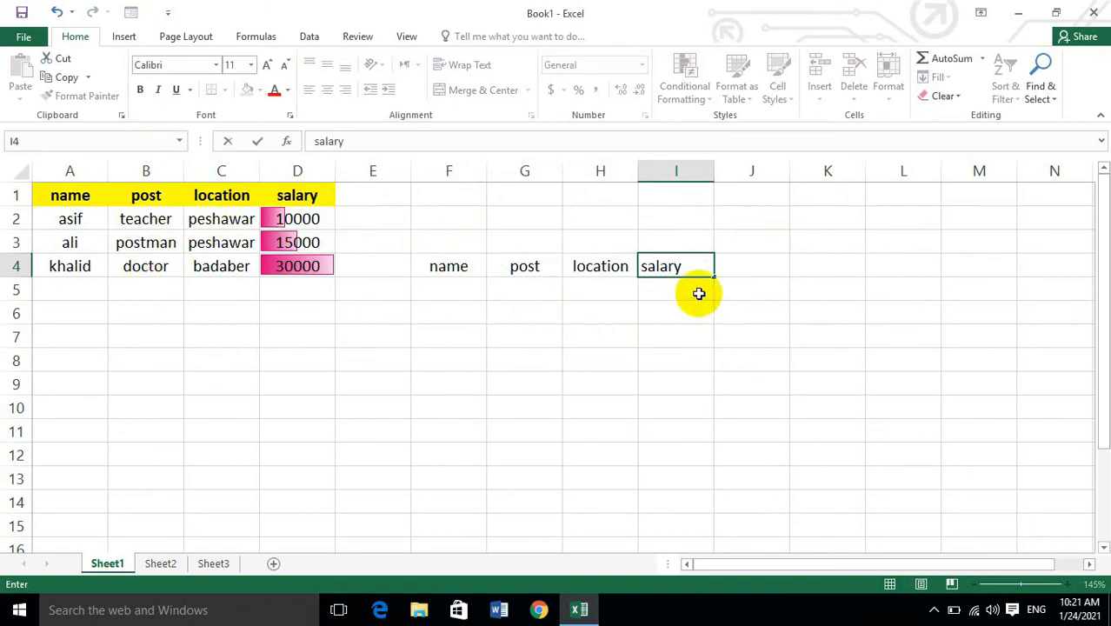
{"action": "key", "text": "Return"}
Fill F5:I5 with an employee's first name, teacher, karachi and 60000.
{"action": "type", "text": "arif"}
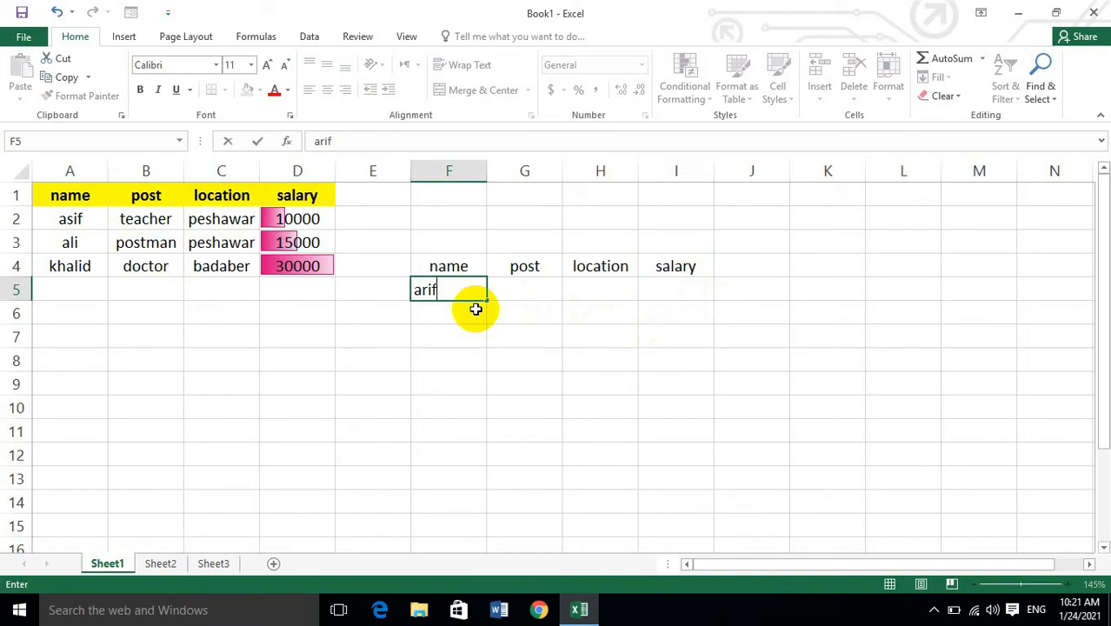
{"action": "key", "text": "Tab"}
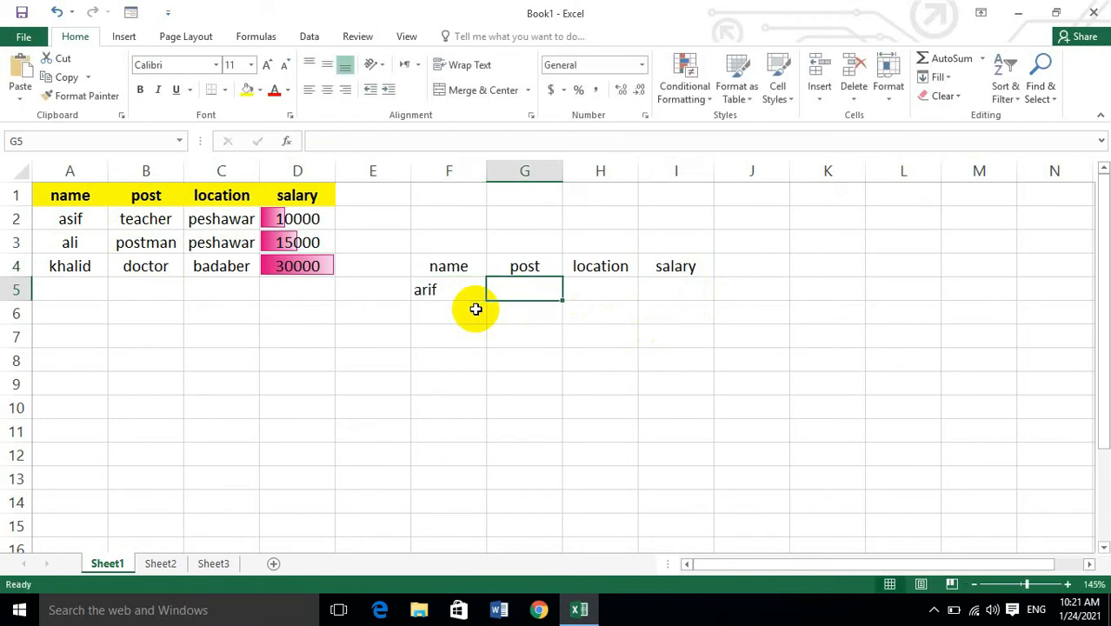
{"action": "type", "text": "teacher"}
{"action": "key", "text": "Tab"}
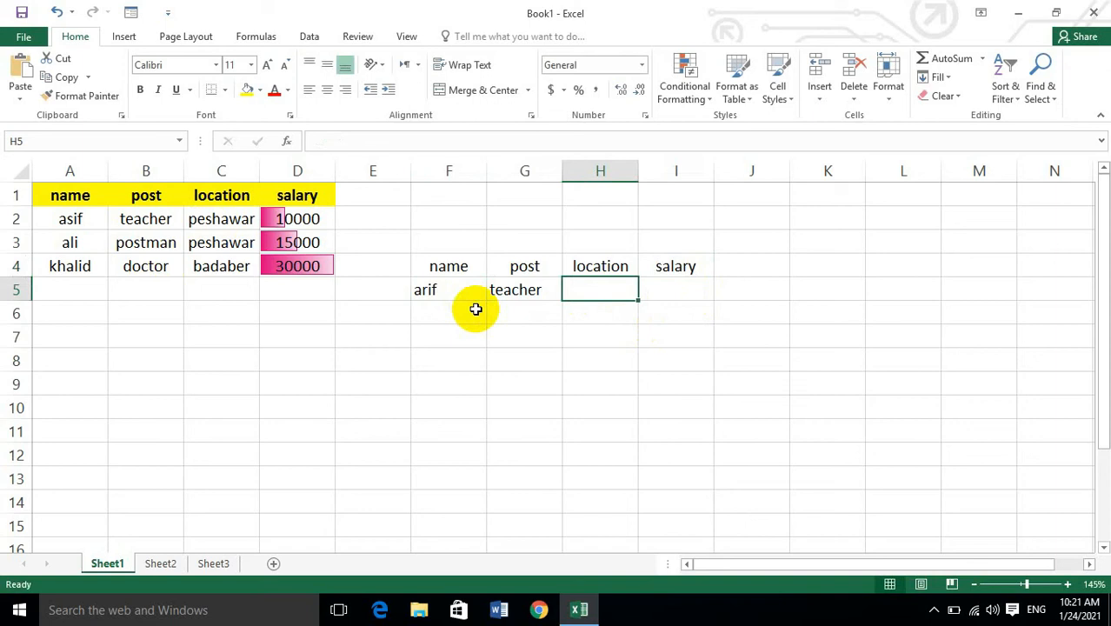
{"action": "type", "text": "karachi"}
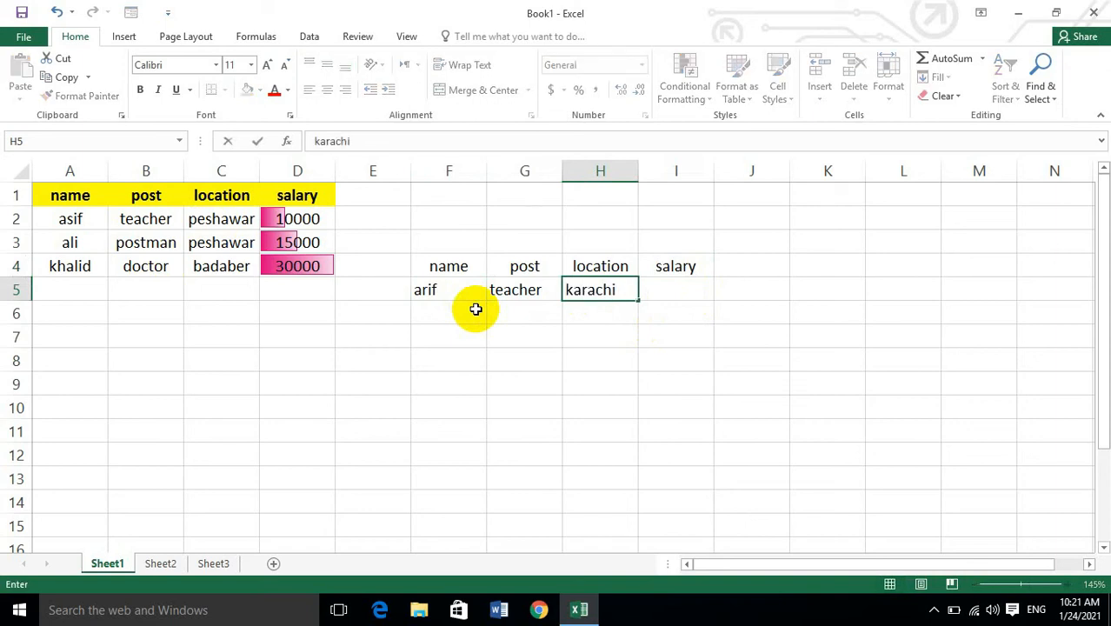
{"action": "key", "text": "Tab"}
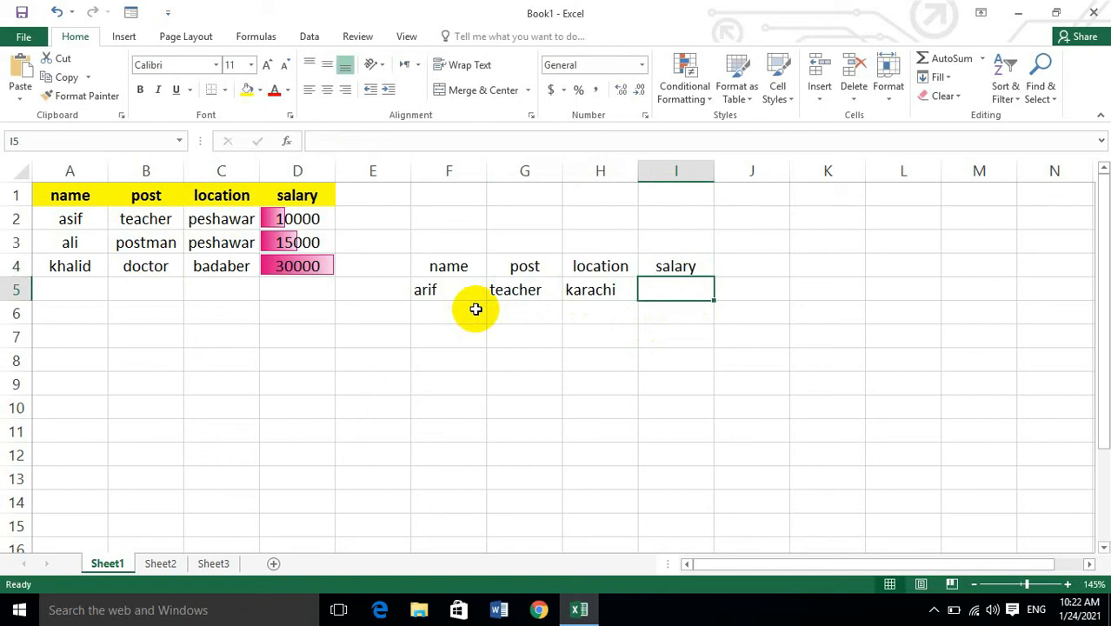
{"action": "type", "text": "60000"}
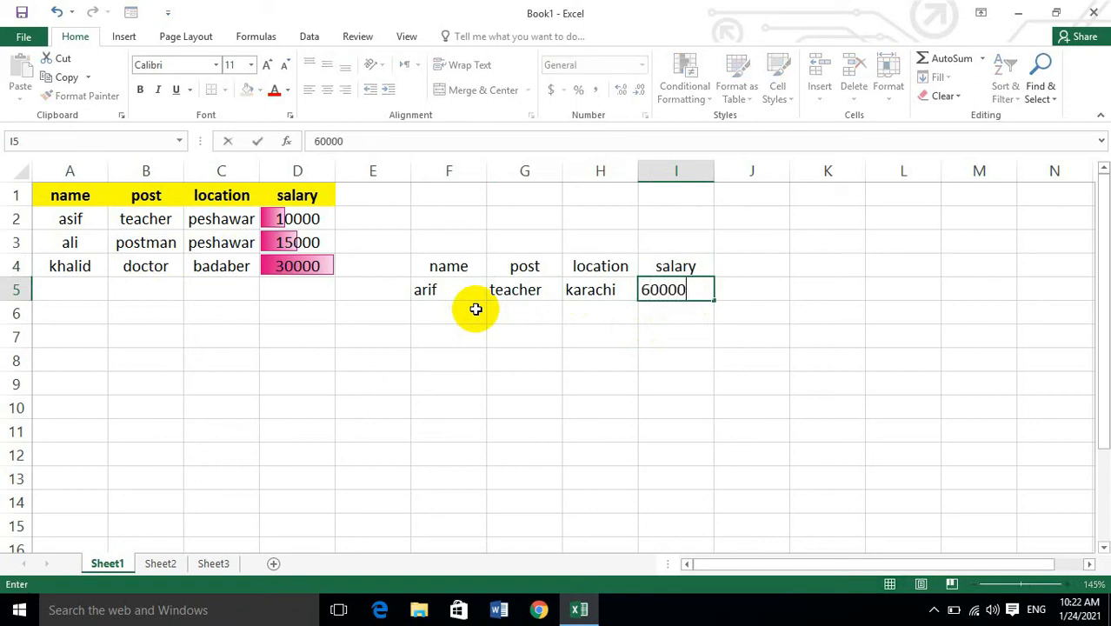
{"action": "left_click", "coordinate": [475, 309]}
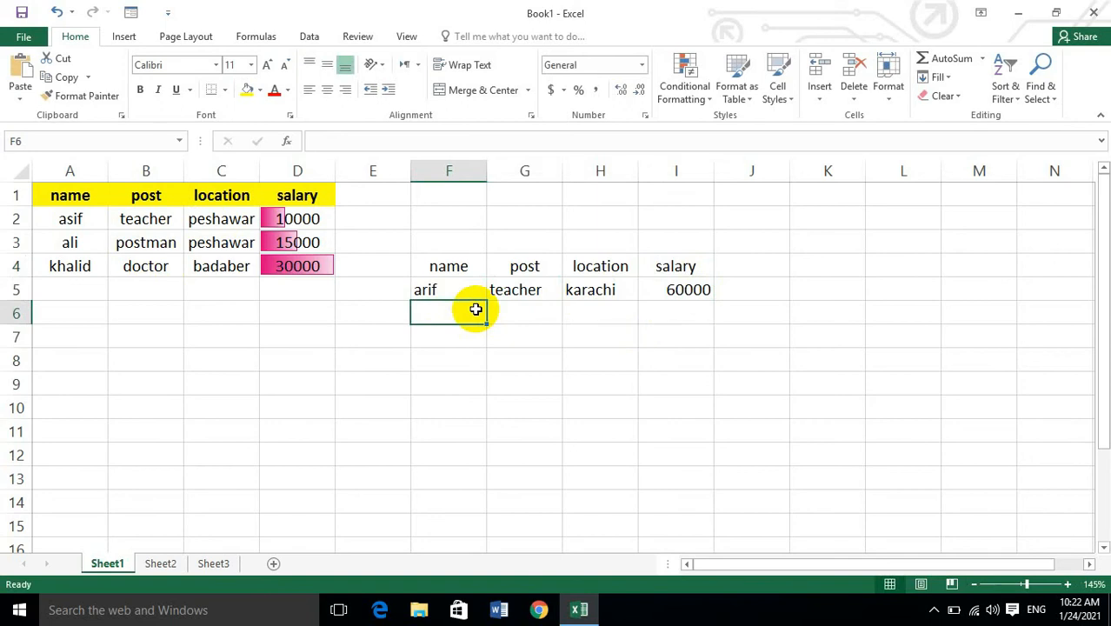
Fill F6:I6 with a second employee's first name, docotr, peshawar and 70000.
{"action": "type", "text": "ahmad"}
{"action": "key", "text": "Tab"}
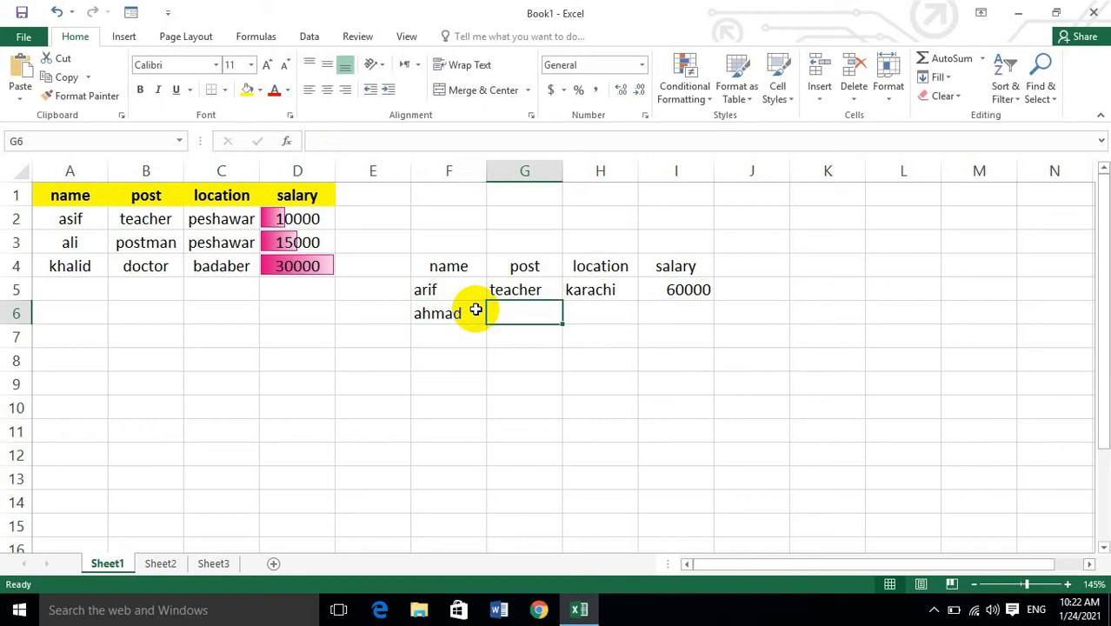
{"action": "type", "text": "docotr"}
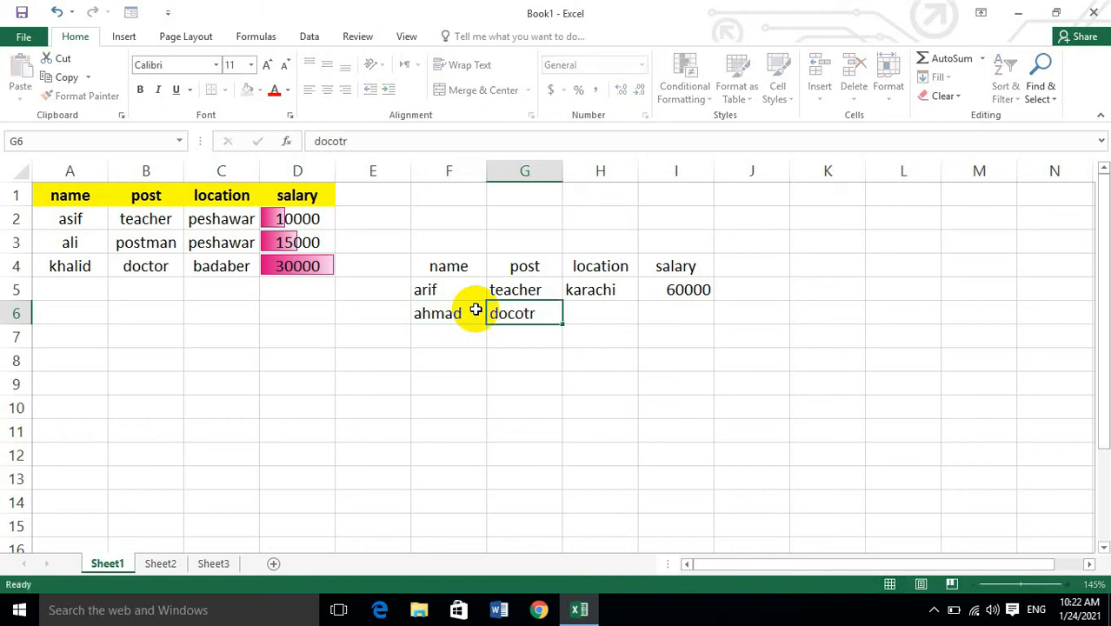
{"action": "key", "text": "Tab"}
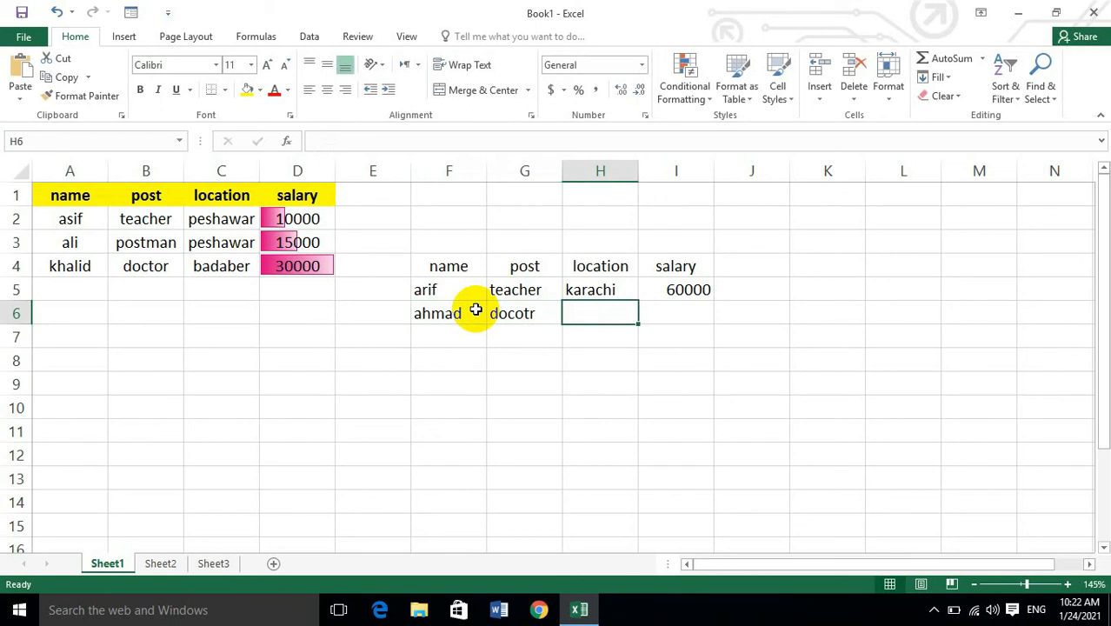
{"action": "type", "text": "pe"}
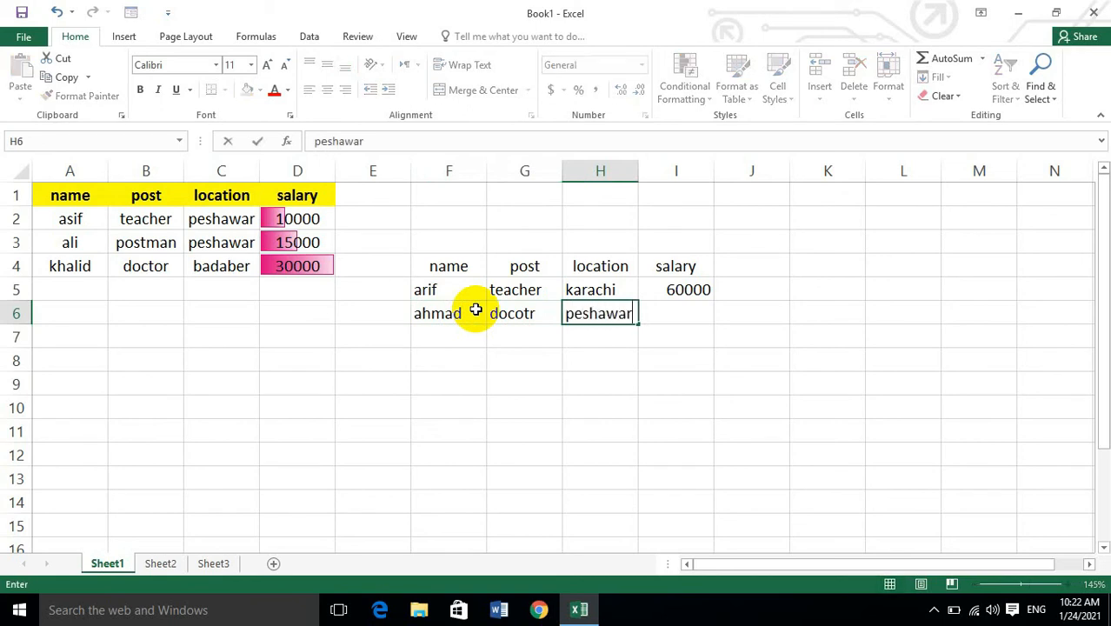
{"action": "type", "text": "shawar"}
{"action": "key", "text": "Tab"}
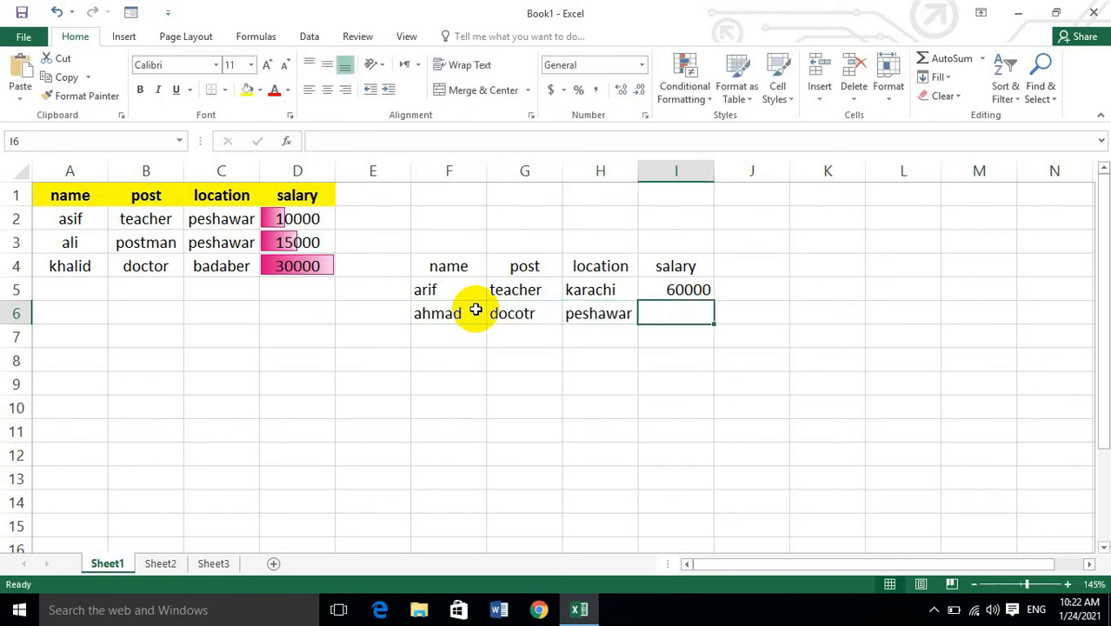
{"action": "type", "text": "70000"}
{"action": "key", "text": "Return"}
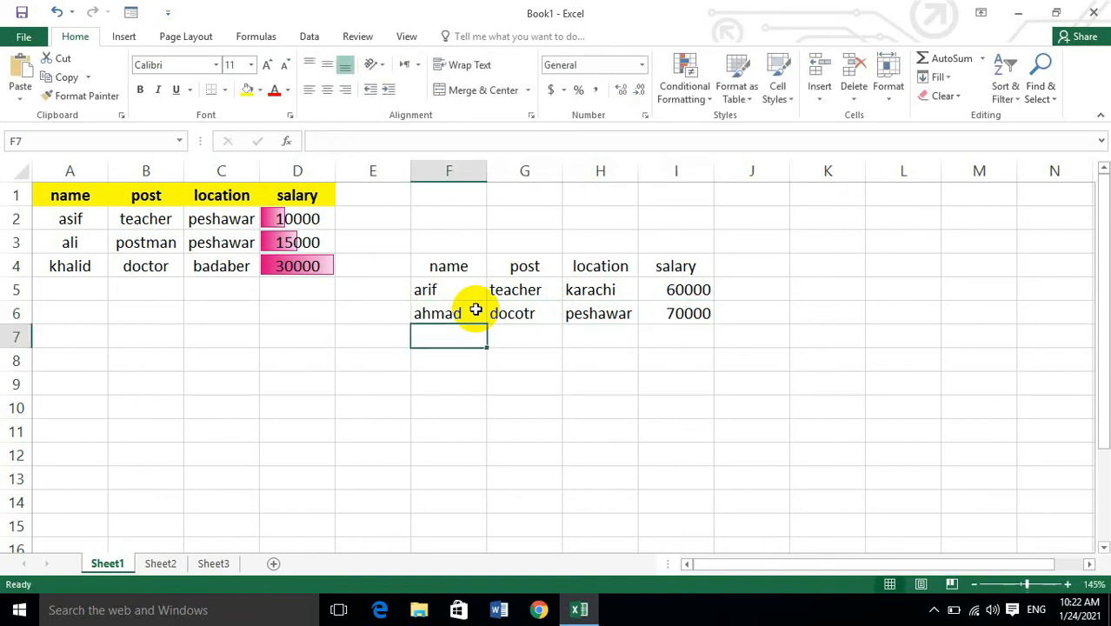
Try to use Format Painter with the new table F4:I6 as the source on the cells around it.
{"action": "left_click_drag", "start_coordinate": [433, 268], "coordinate": [699, 323]}
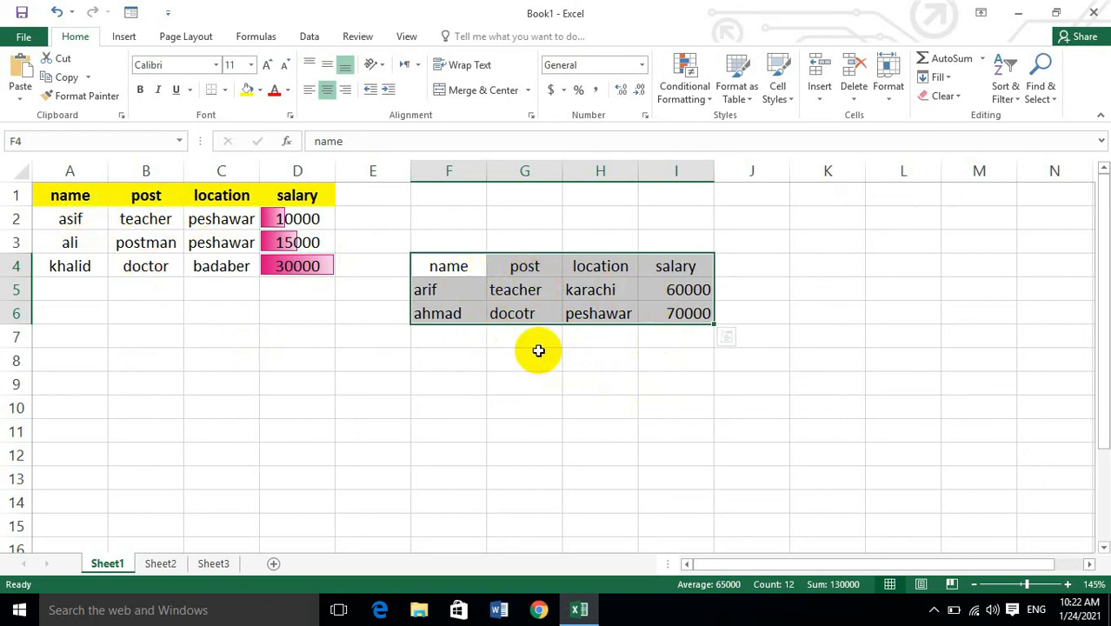
{"action": "left_click", "coordinate": [79, 97]}
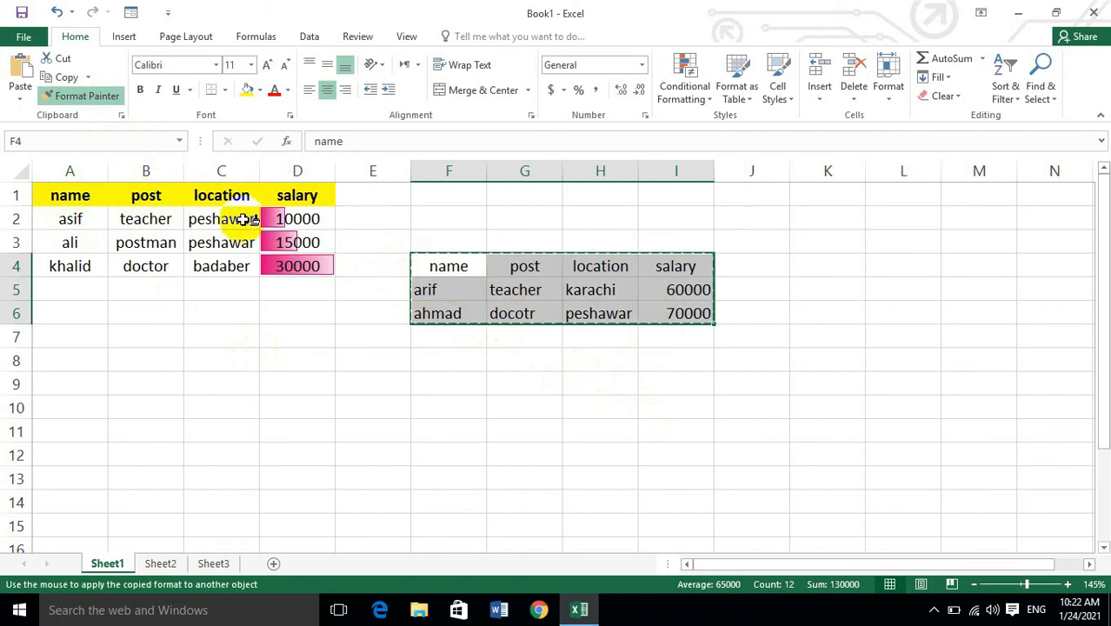
{"action": "left_click", "coordinate": [445, 346]}
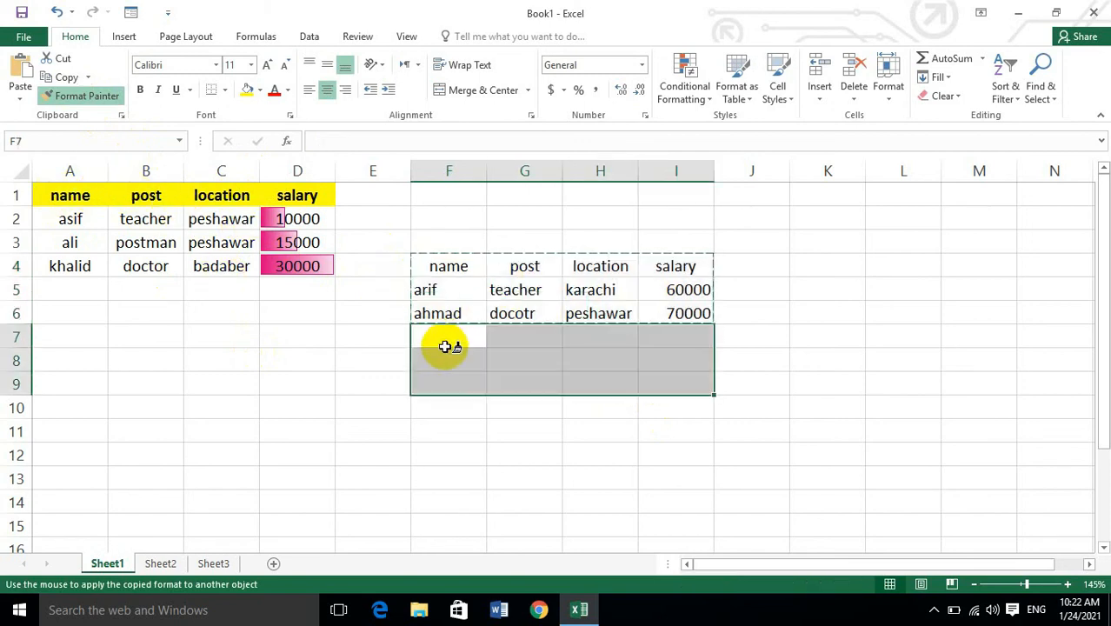
{"action": "left_click", "coordinate": [416, 260]}
{"action": "left_click", "coordinate": [362, 251]}
{"action": "left_click", "coordinate": [377, 313]}
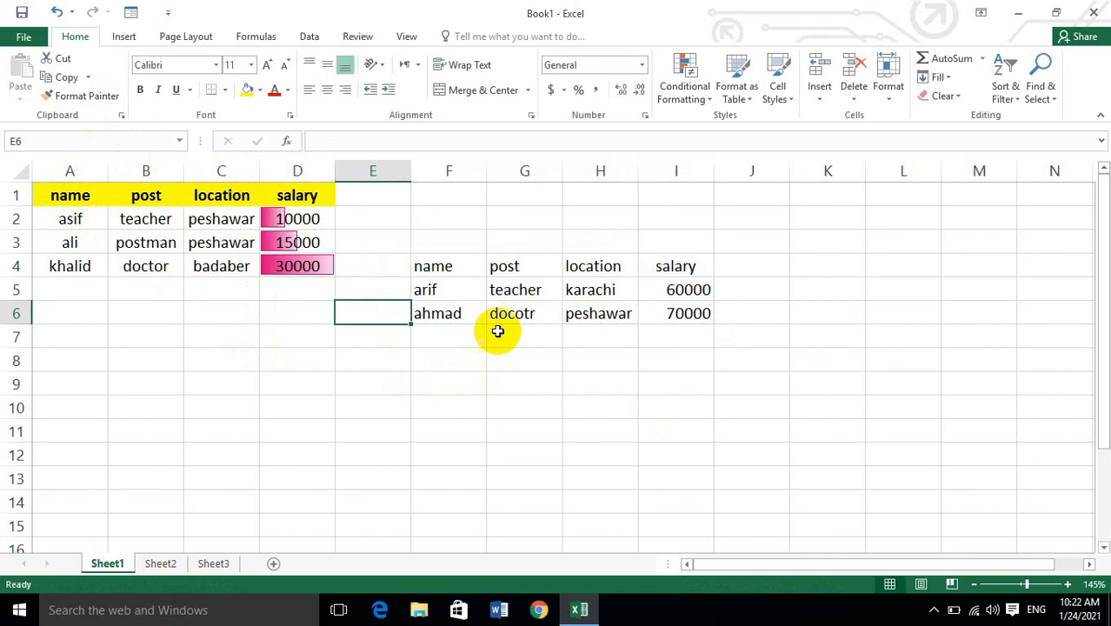
Copy the header format of A1 onto the new table's header row F4:I4 with Format Painter.
{"action": "left_click", "coordinate": [103, 195]}
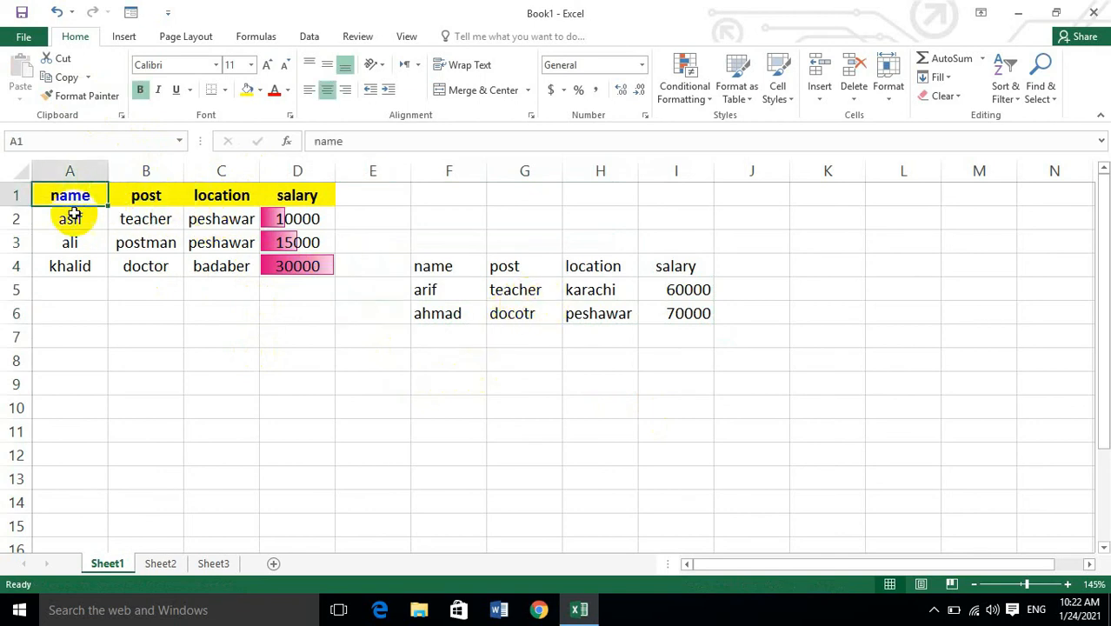
{"action": "left_click", "coordinate": [75, 96]}
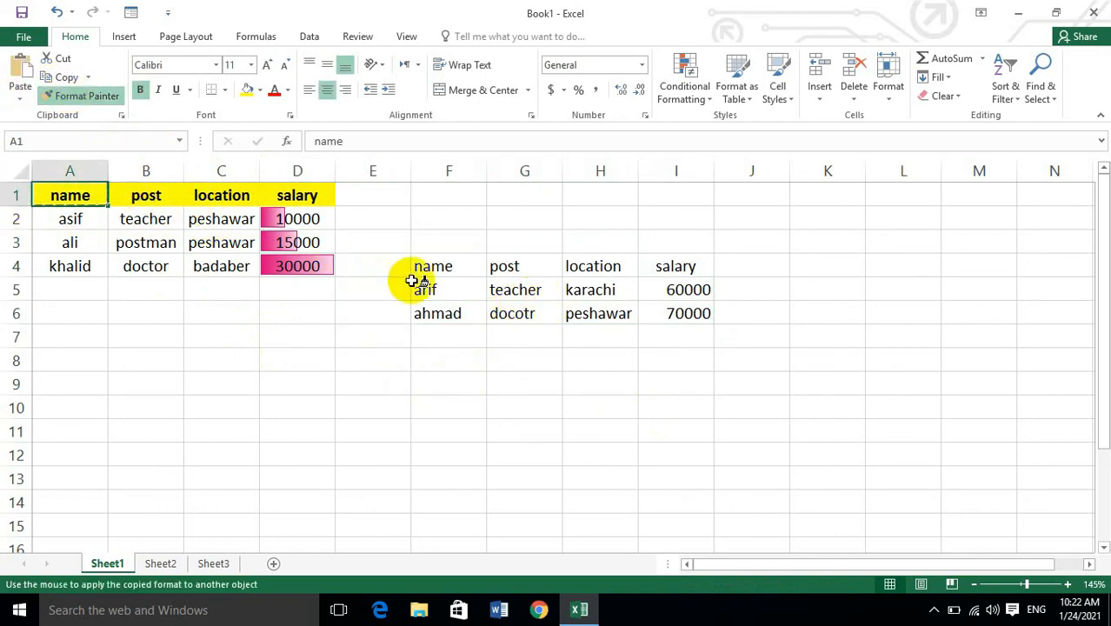
{"action": "left_click_drag", "start_coordinate": [418, 266], "coordinate": [648, 260]}
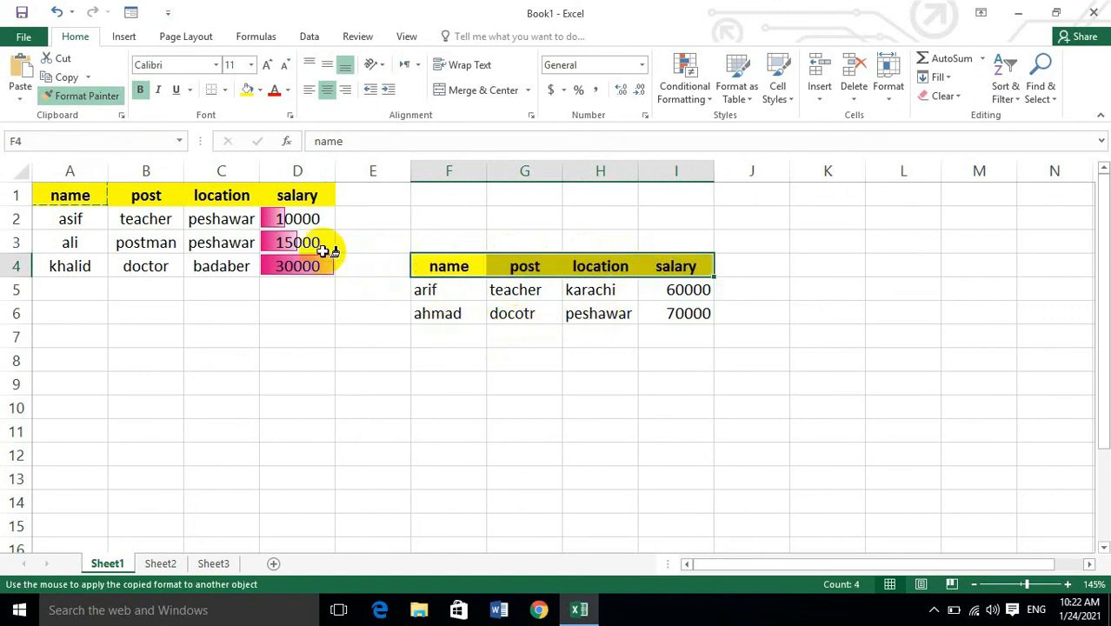
Try to apply the header format to F5 as well, undo it, and turn Format Painter off.
{"action": "left_click", "coordinate": [419, 290]}
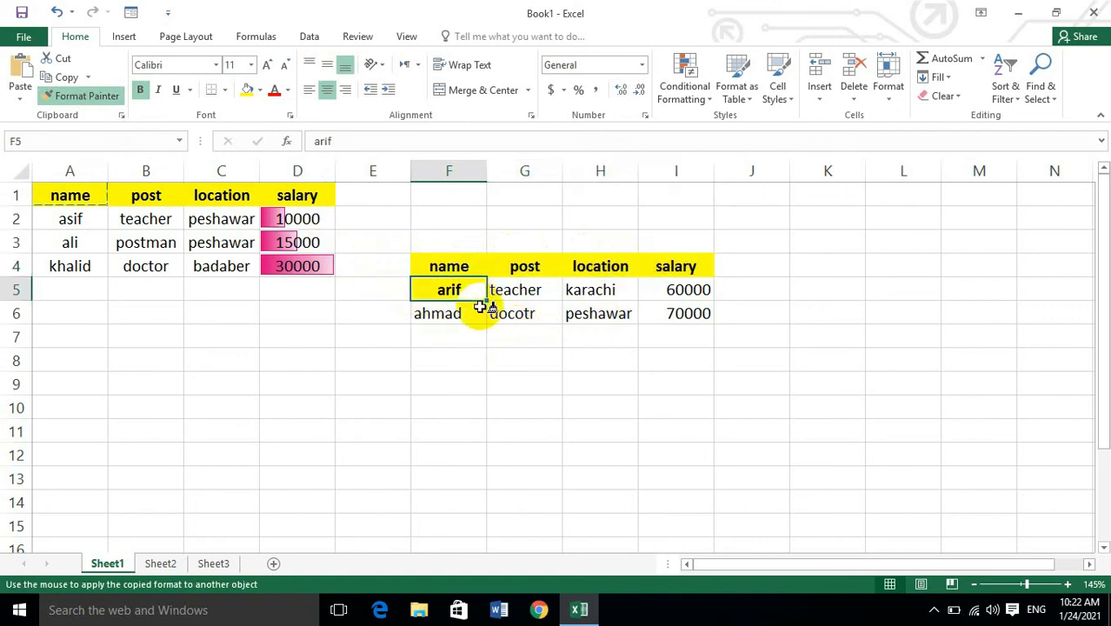
{"action": "key", "text": "ctrl+z"}
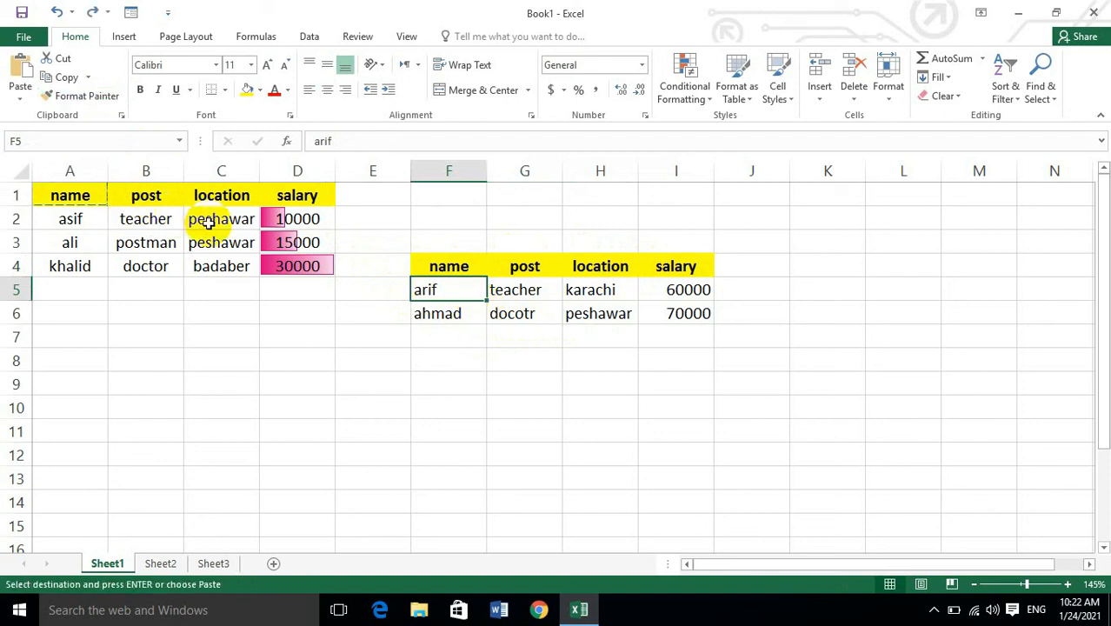
{"action": "left_click", "coordinate": [88, 99]}
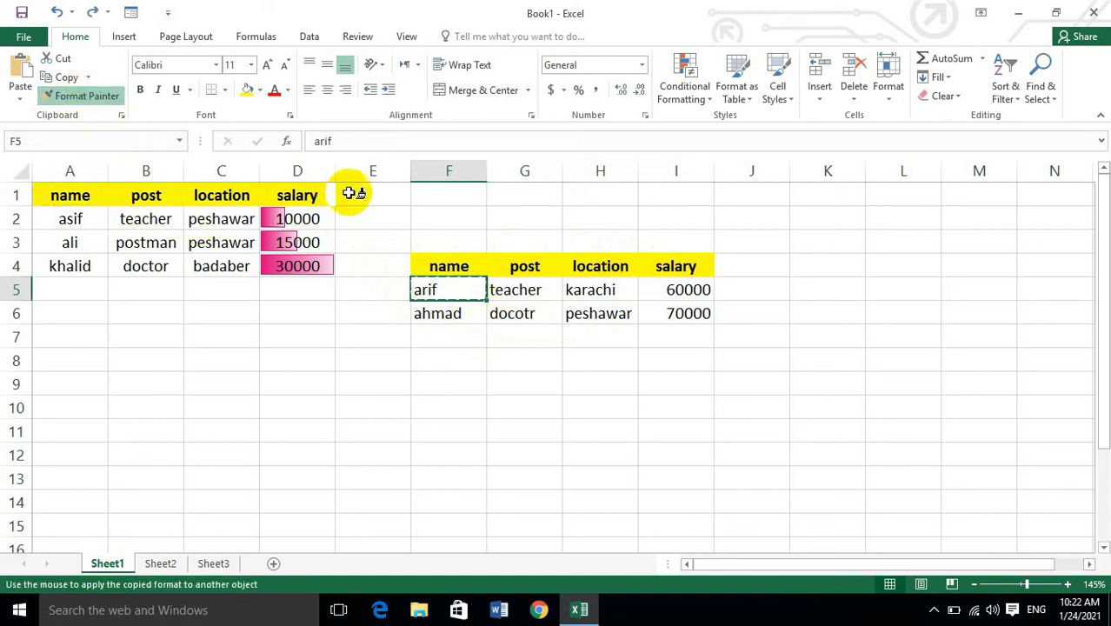
{"action": "left_click", "coordinate": [87, 96]}
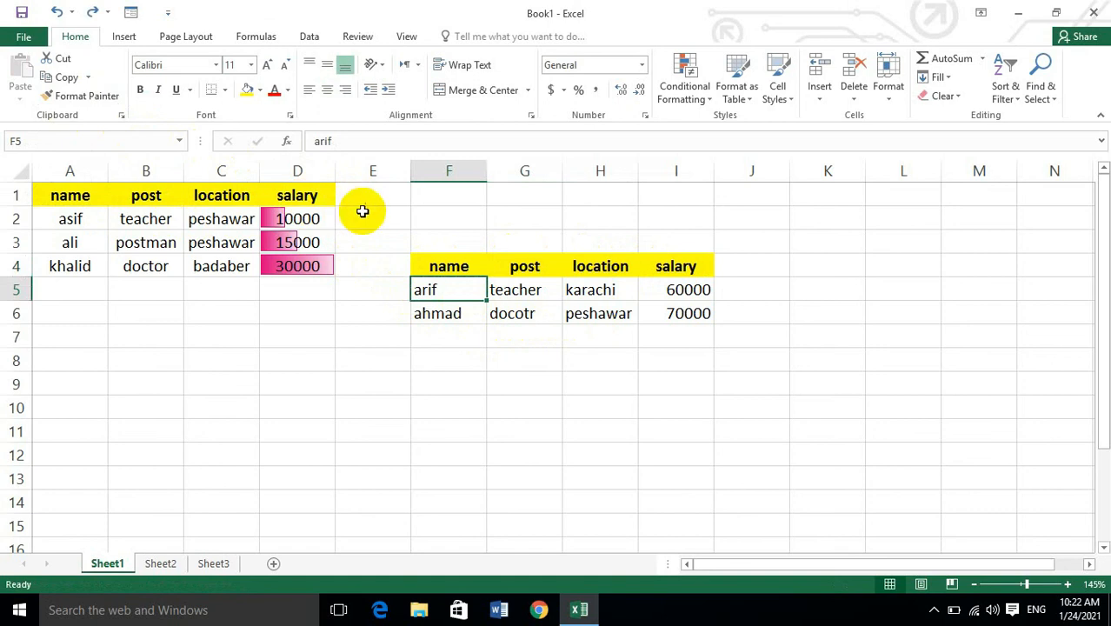
Copy the data bar format of D3 onto the new salaries in I5:I6 with Format Painter.
{"action": "left_click", "coordinate": [287, 243]}
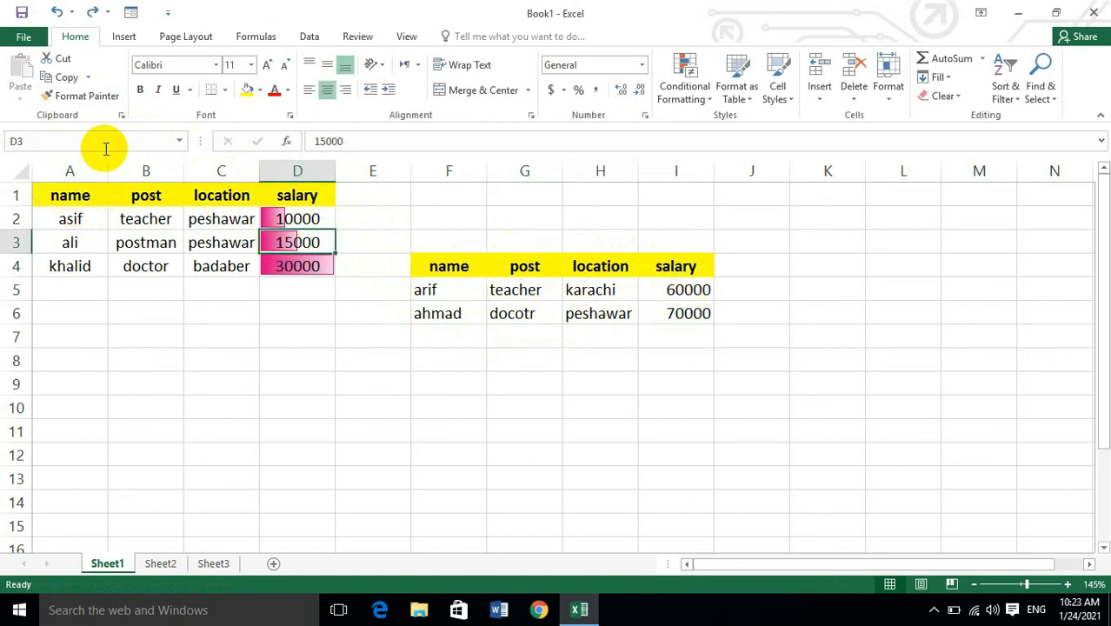
{"action": "left_click", "coordinate": [85, 96]}
{"action": "mouse_move", "coordinate": [661, 291]}
{"action": "left_mouse_down"}
{"action": "mouse_move", "coordinate": [683, 290]}
{"action": "mouse_move", "coordinate": [691, 314]}
{"action": "left_mouse_up"}
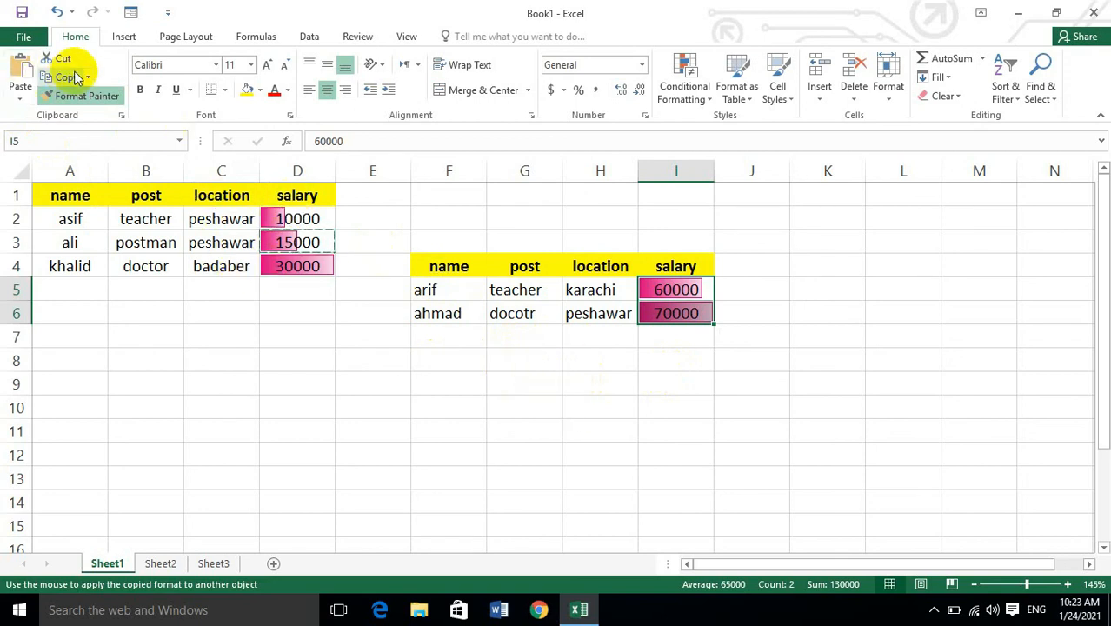
Display the available paste options.
{"action": "left_click", "coordinate": [21, 87]}
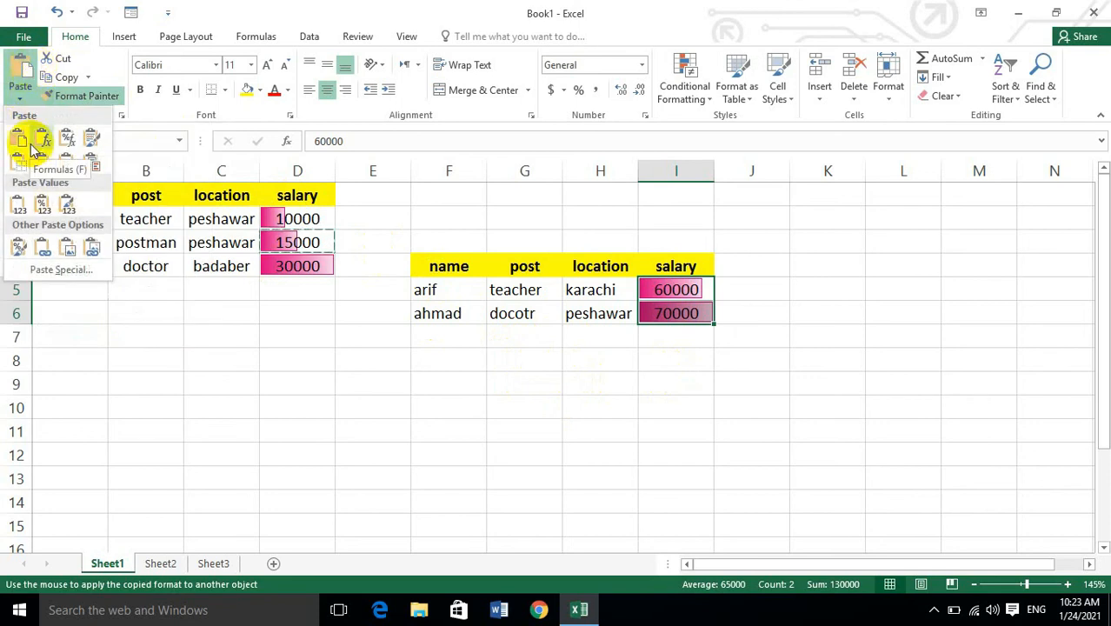